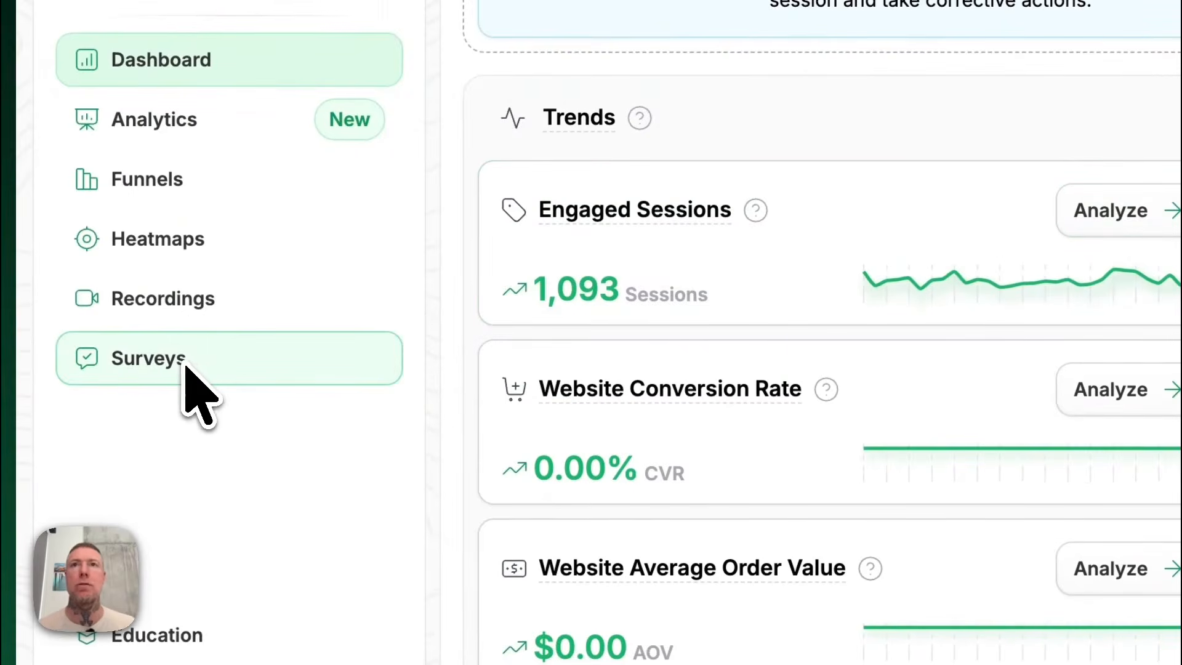
Open the surveys section and start creating a new survey in the Pop-Up Survey style.
click(184, 365)
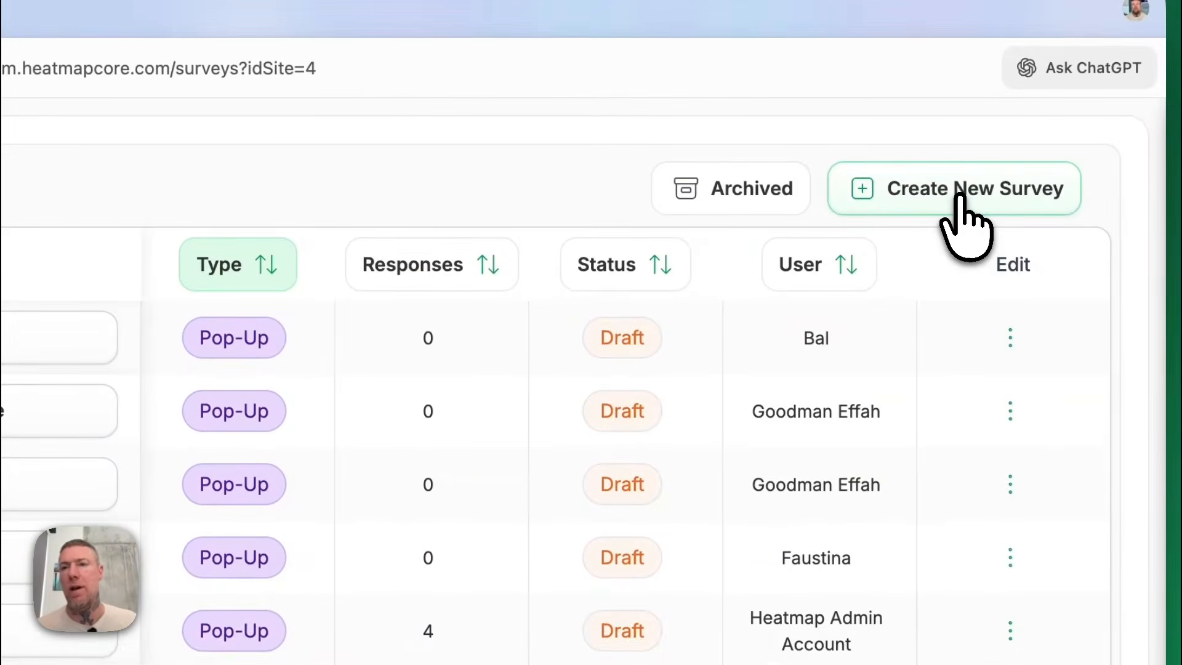
click(959, 196)
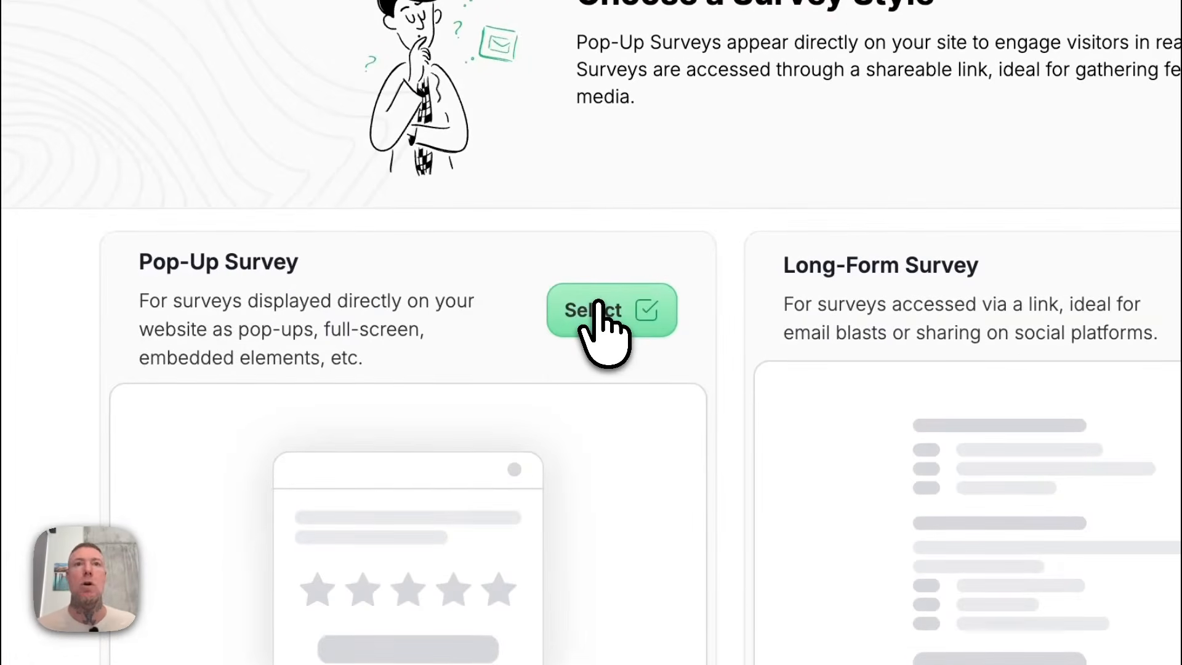
click(595, 308)
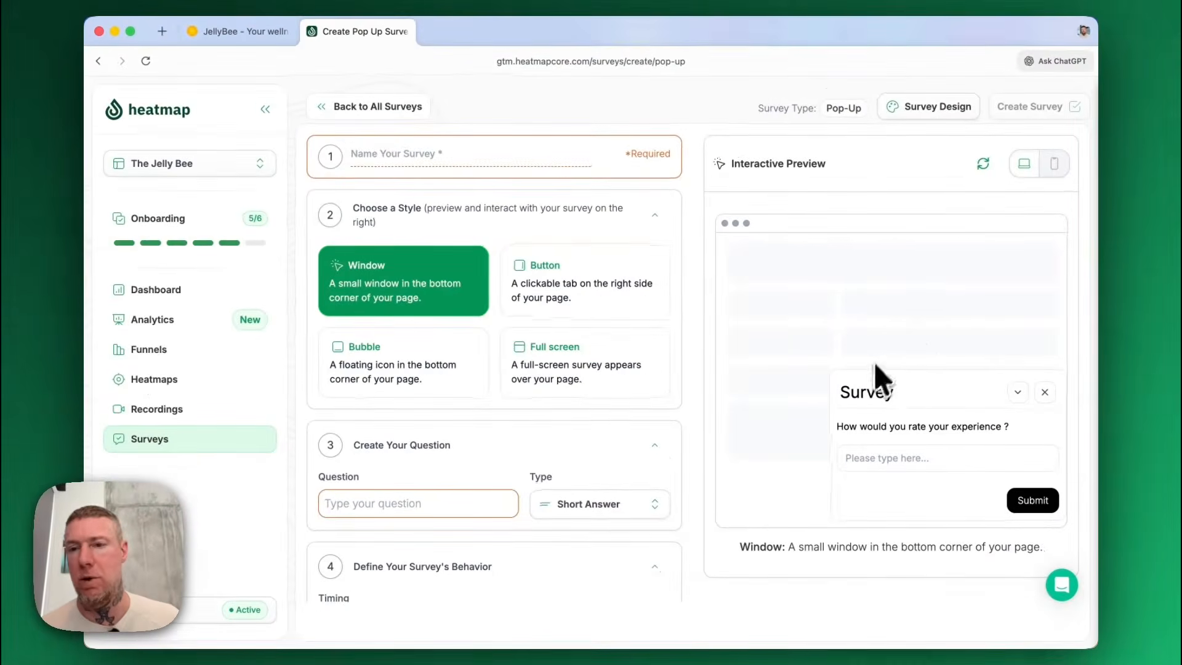
Preview the Bubble and Full screen survey styles, ending with the Window style selected.
click(415, 371)
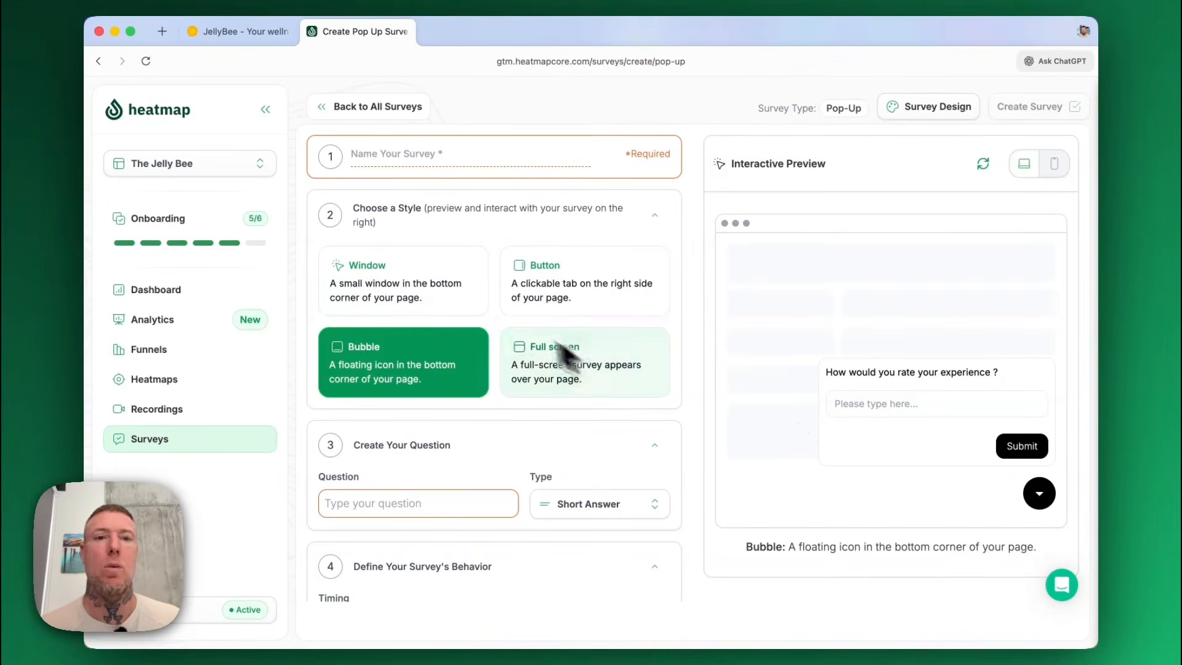
click(450, 302)
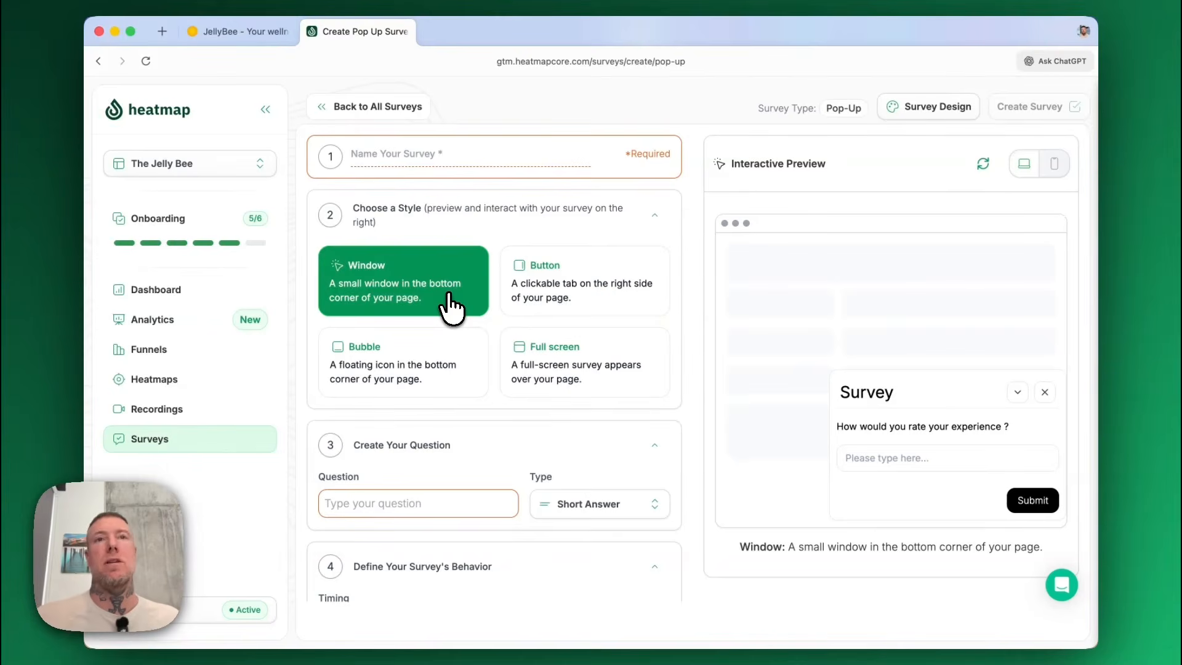
click(594, 377)
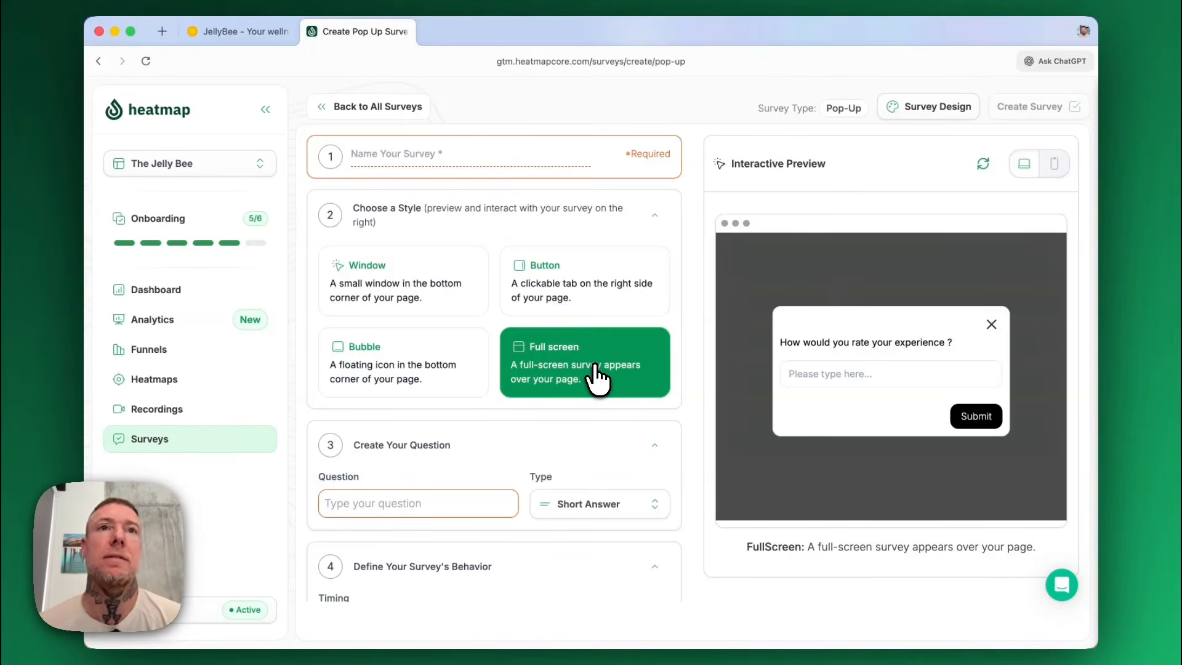
click(423, 300)
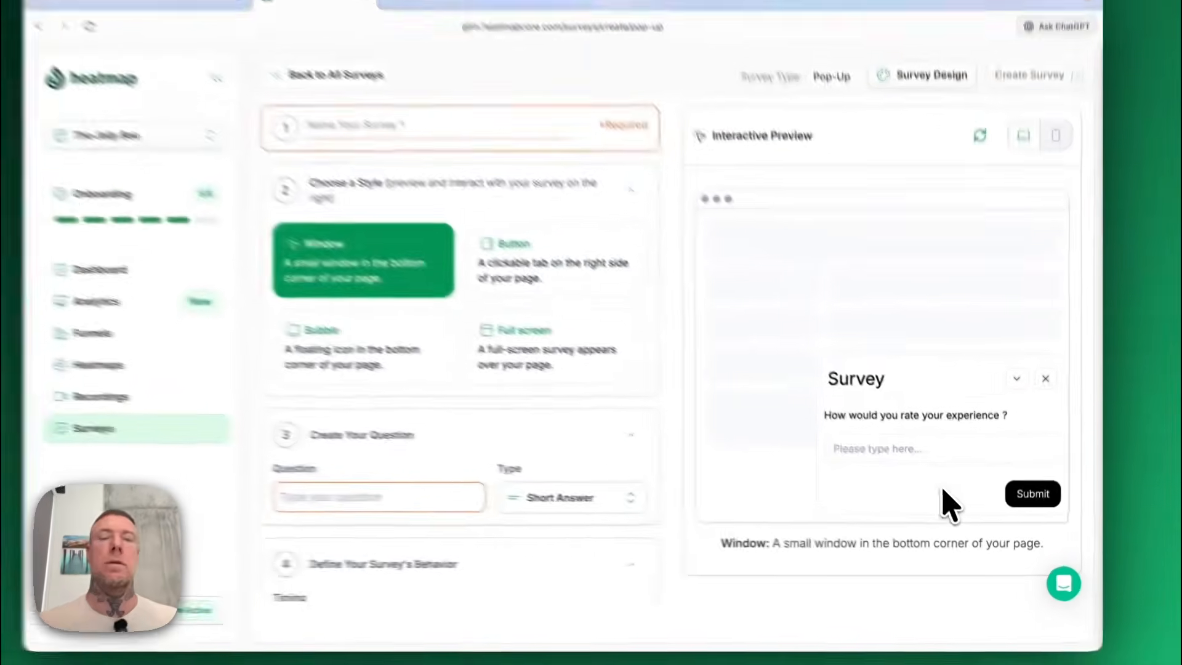
Name the survey "My new awesome survey".
click(438, 158)
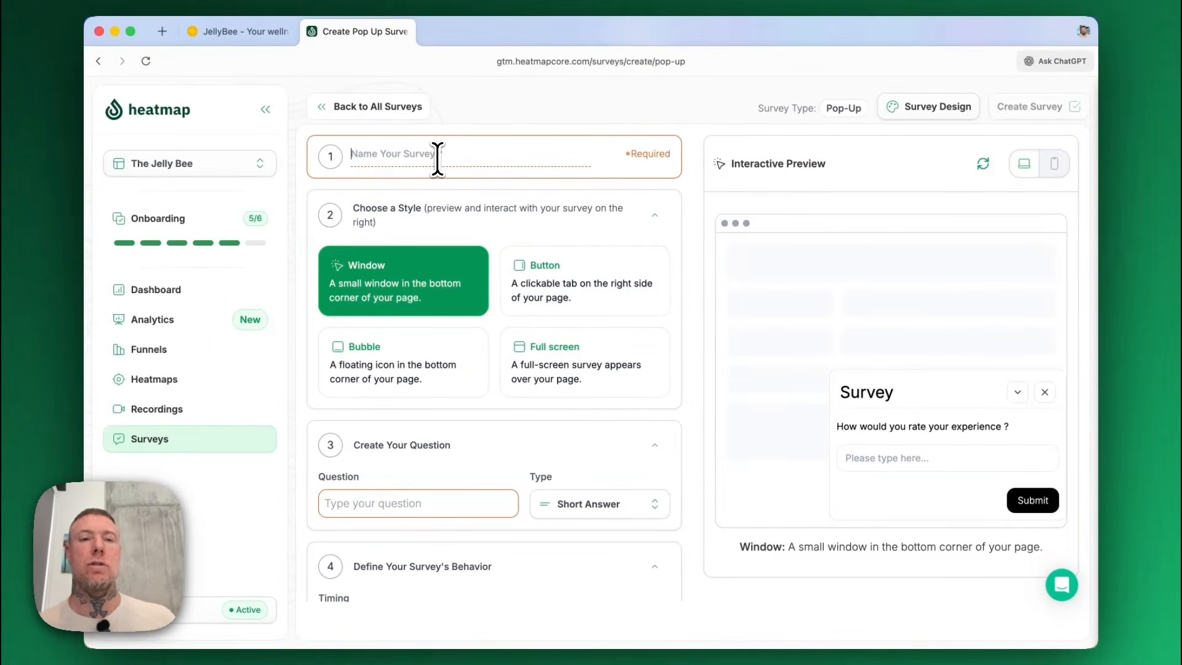
text(My n)
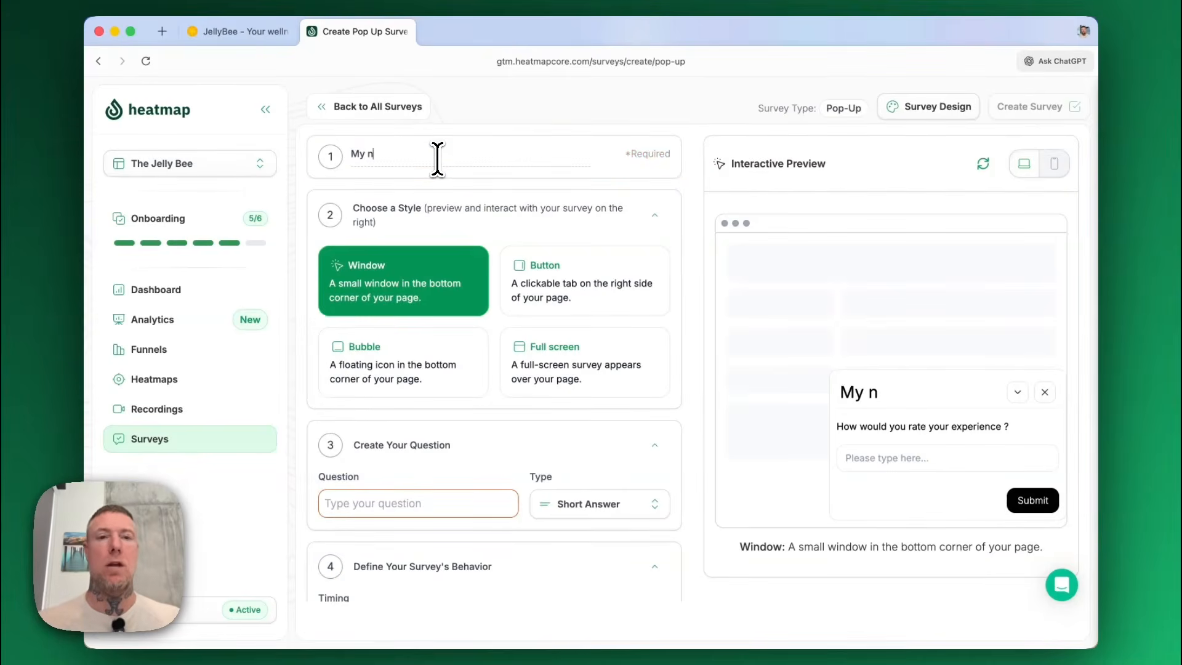
text(ew aswe)
key(BackSpace)
key(BackSpace)
key(BackSpace)
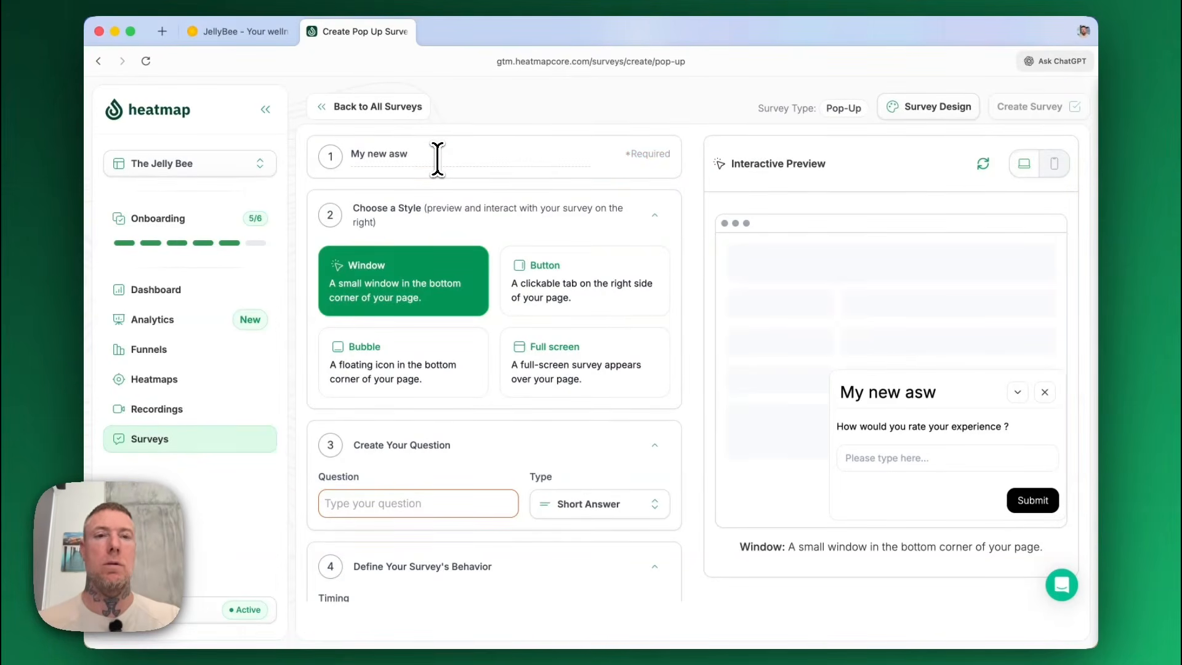
text(wesome survey)
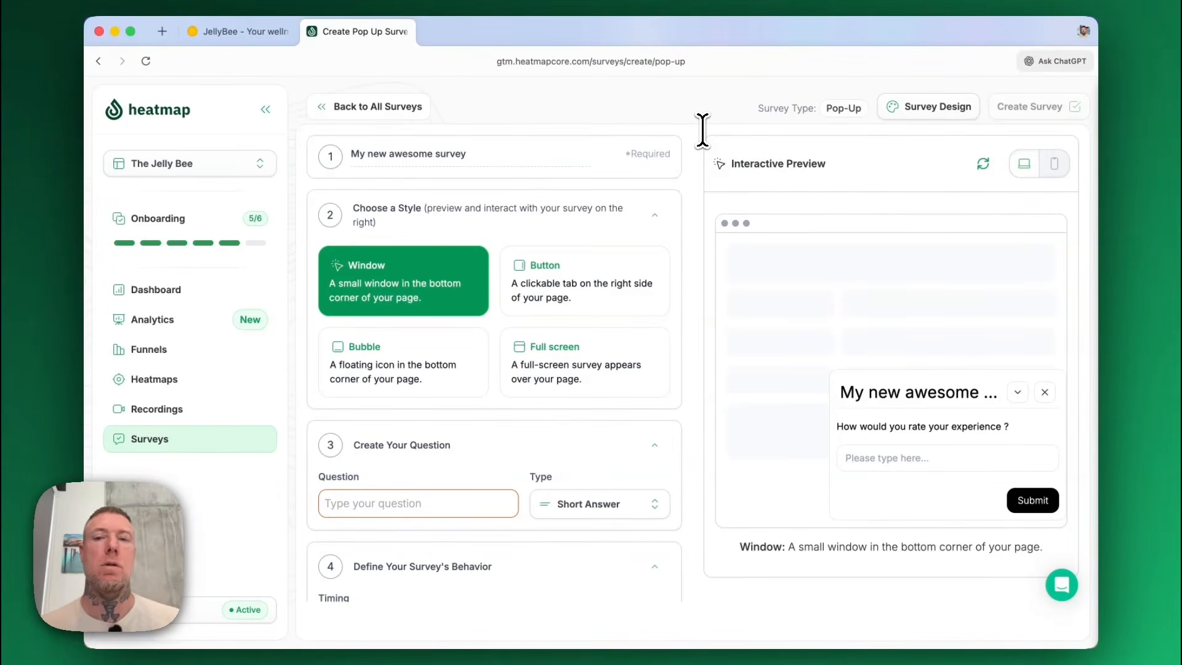
Enter the question "do you like gummies" and set its answer type to Short Answer.
scroll(515, 332, down, 3)
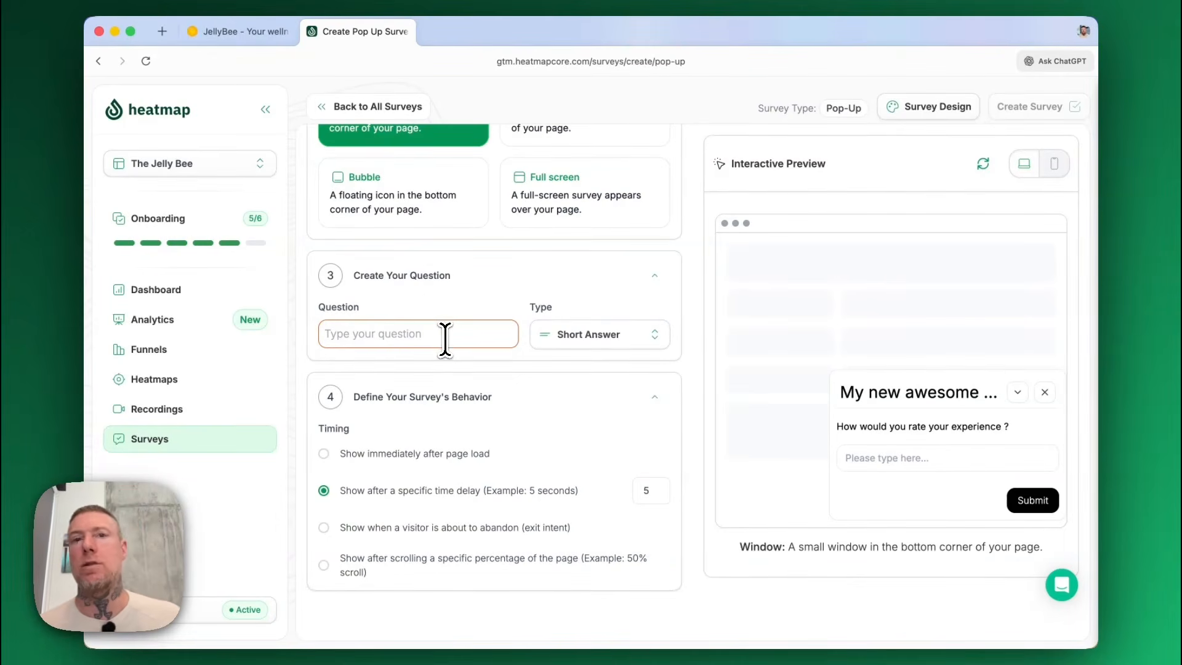
click(625, 347)
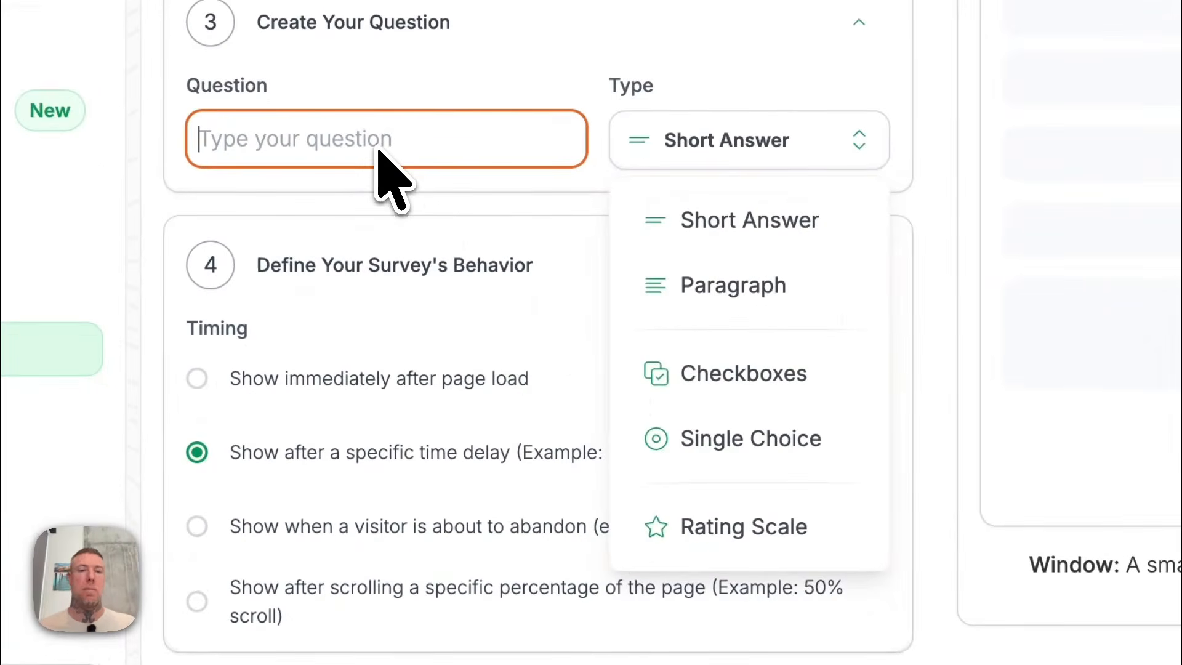
click(378, 150)
text(do you l)
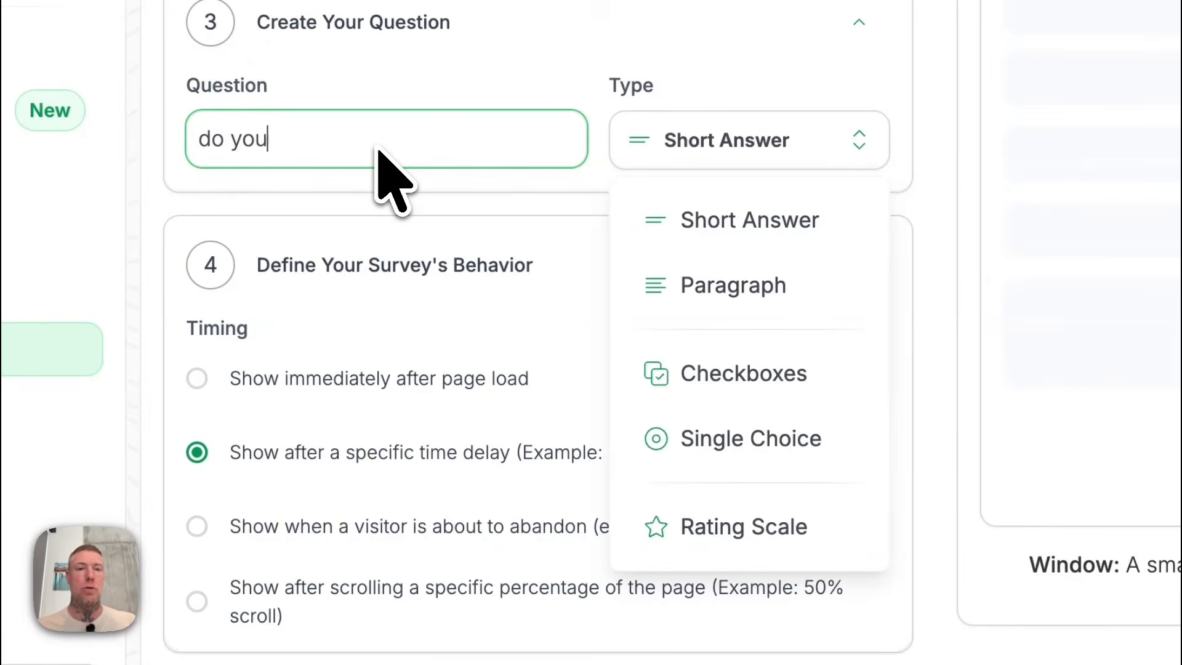
text(ike gummies)
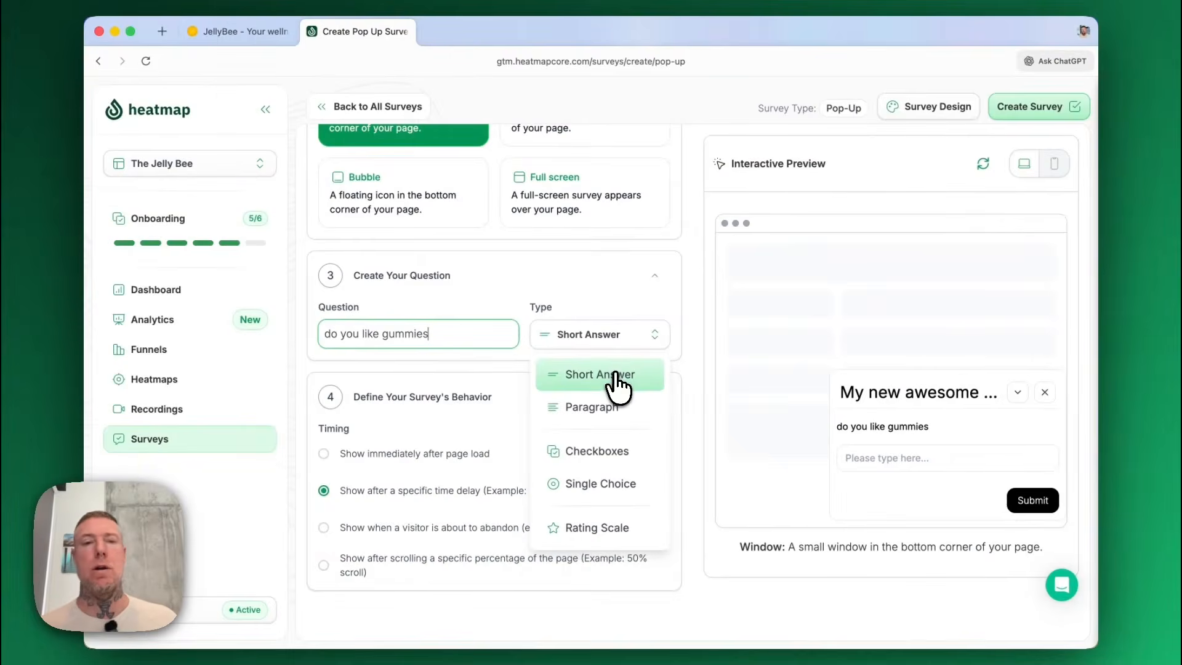
click(616, 377)
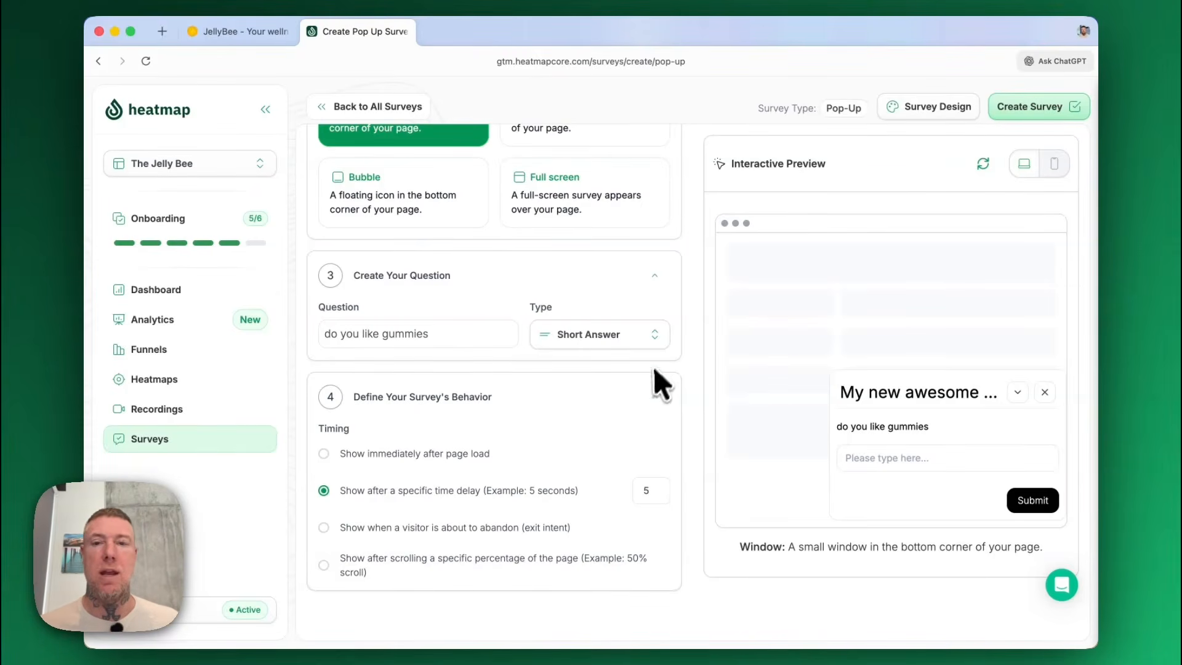
Change the answer type to Rating Scale and reword the question as "how would you rate your experience so far?".
click(654, 339)
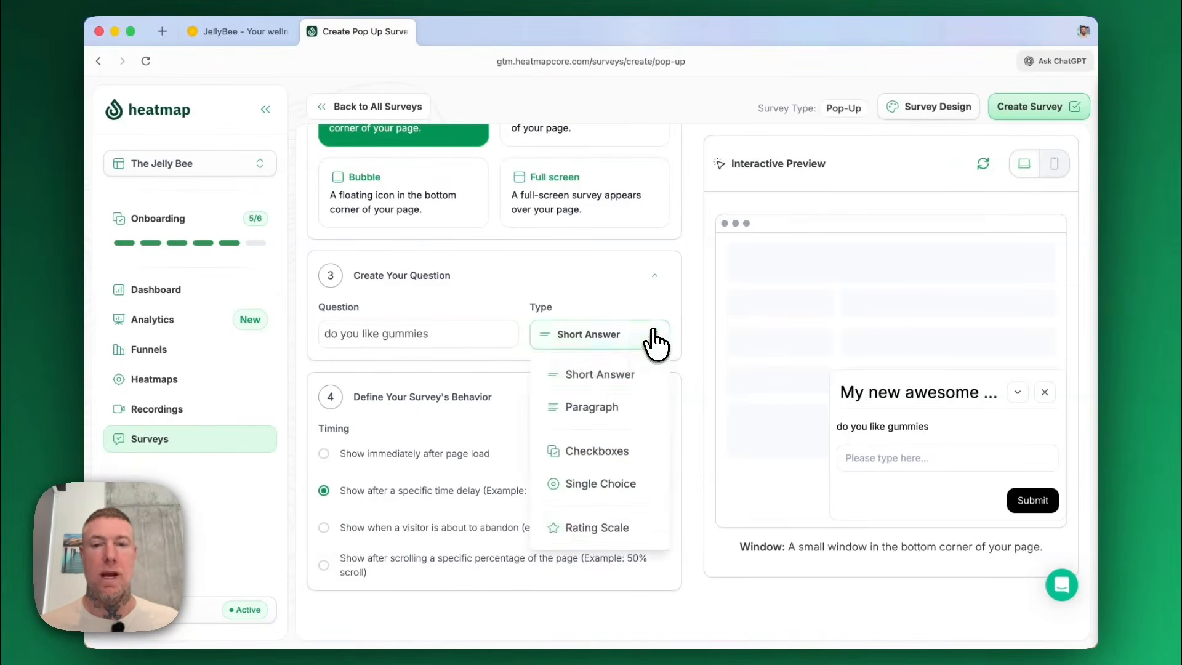
click(601, 529)
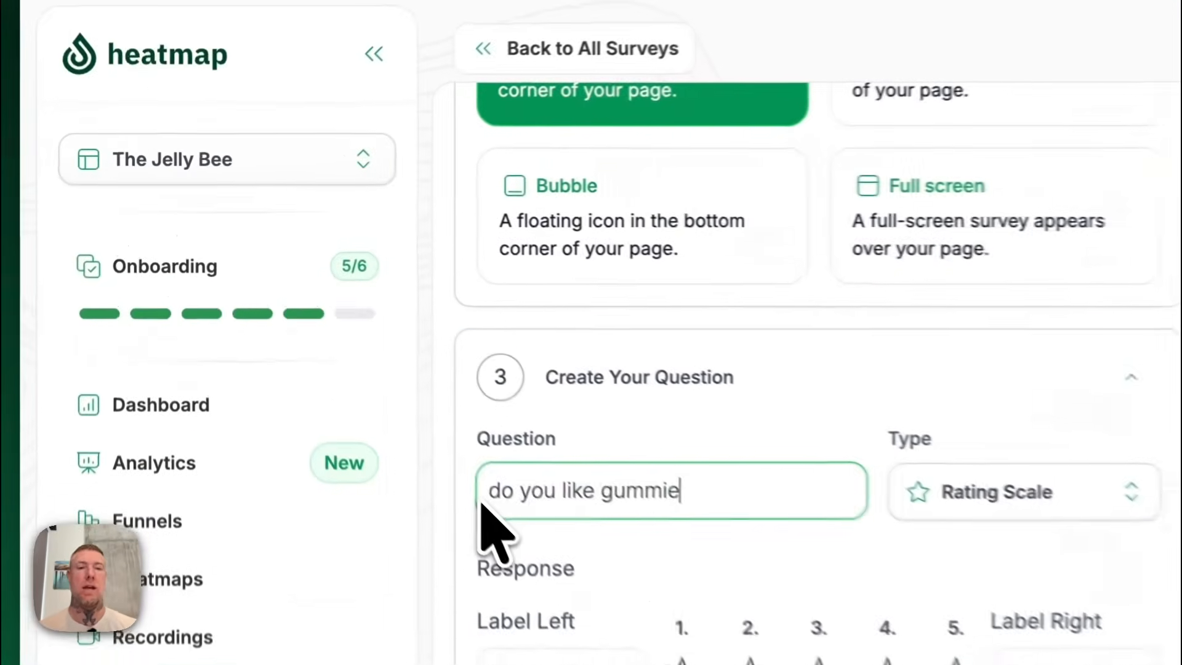
key(super+a)
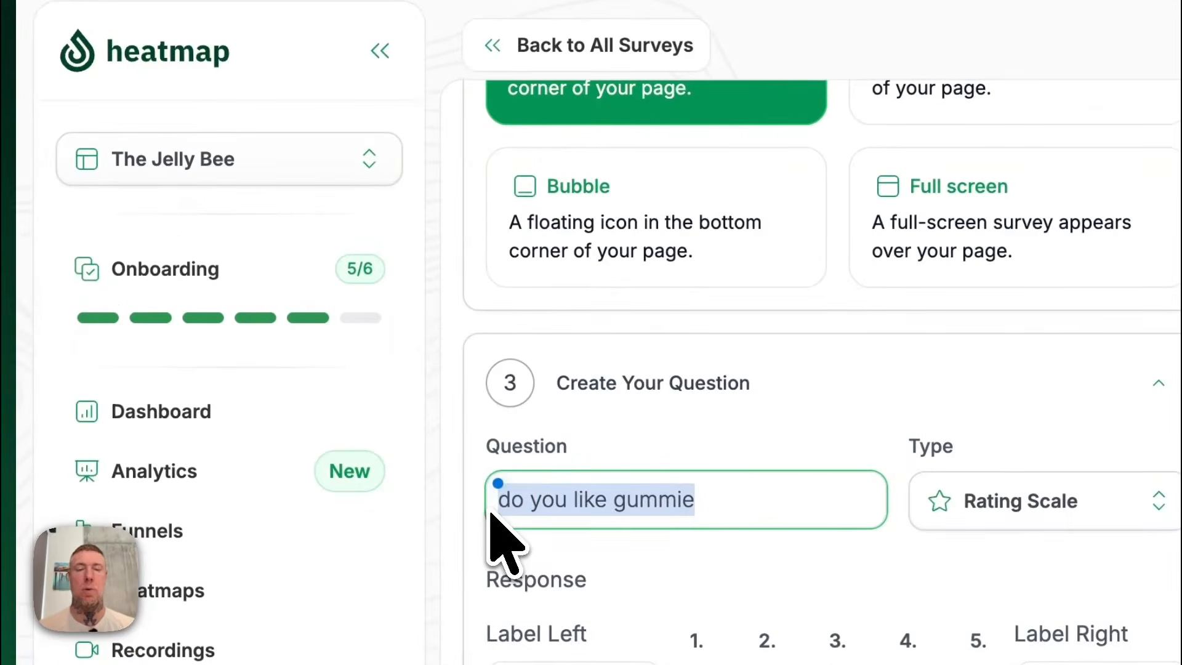
text(how )
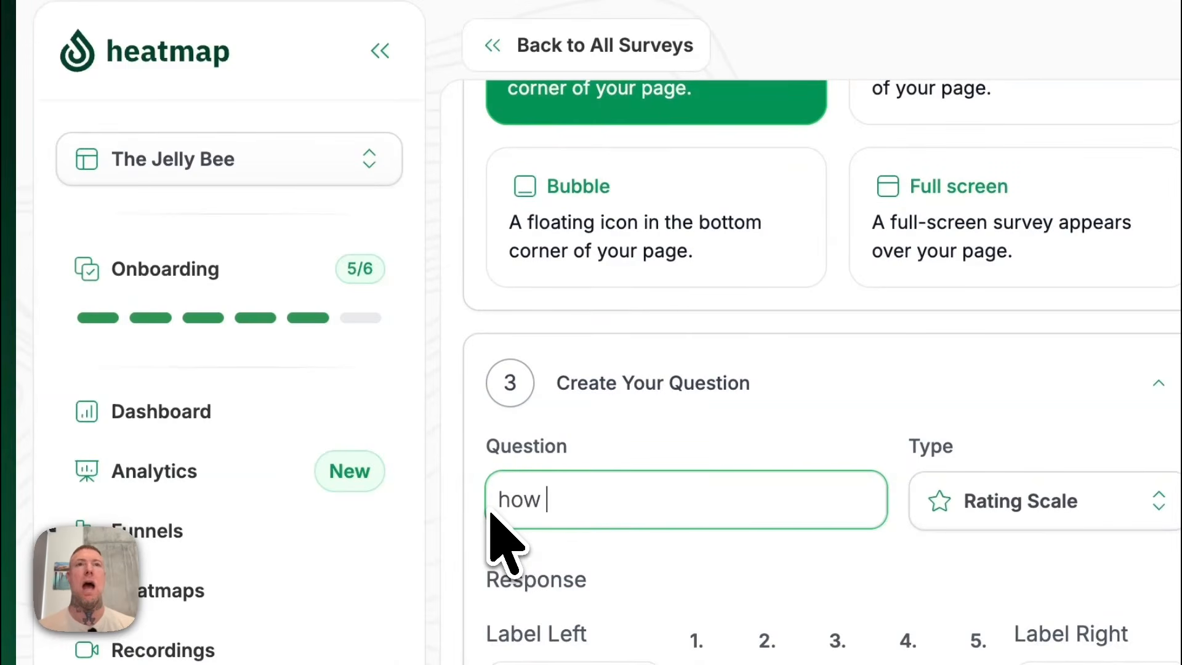
text(would you ra)
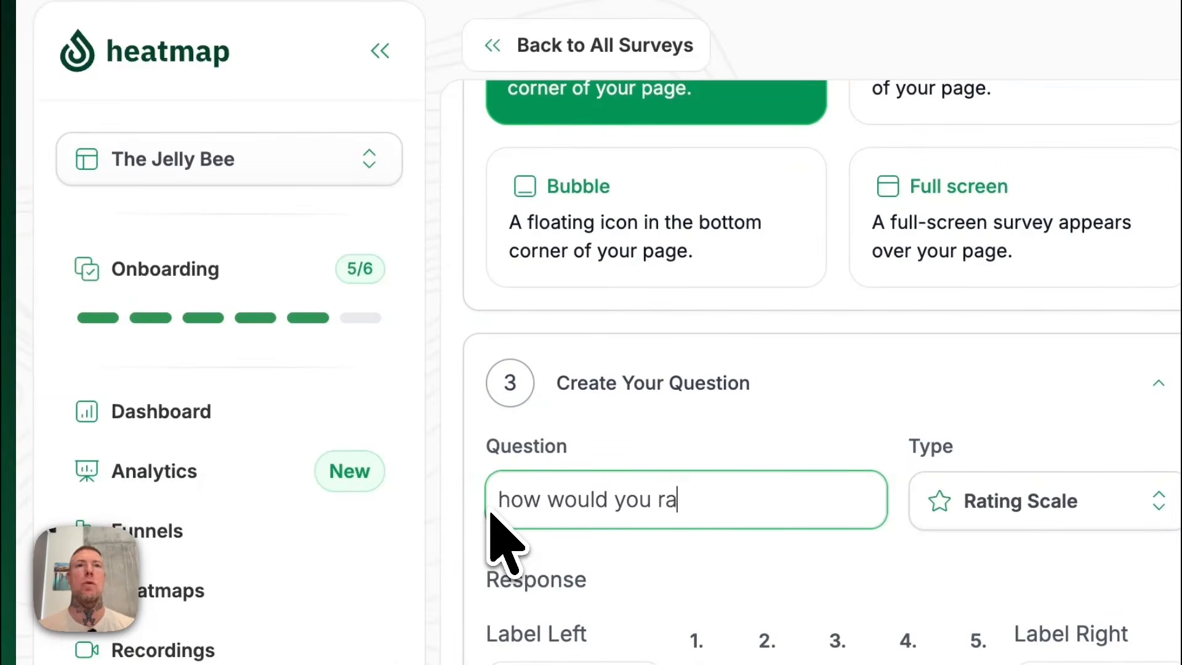
text(te your experien)
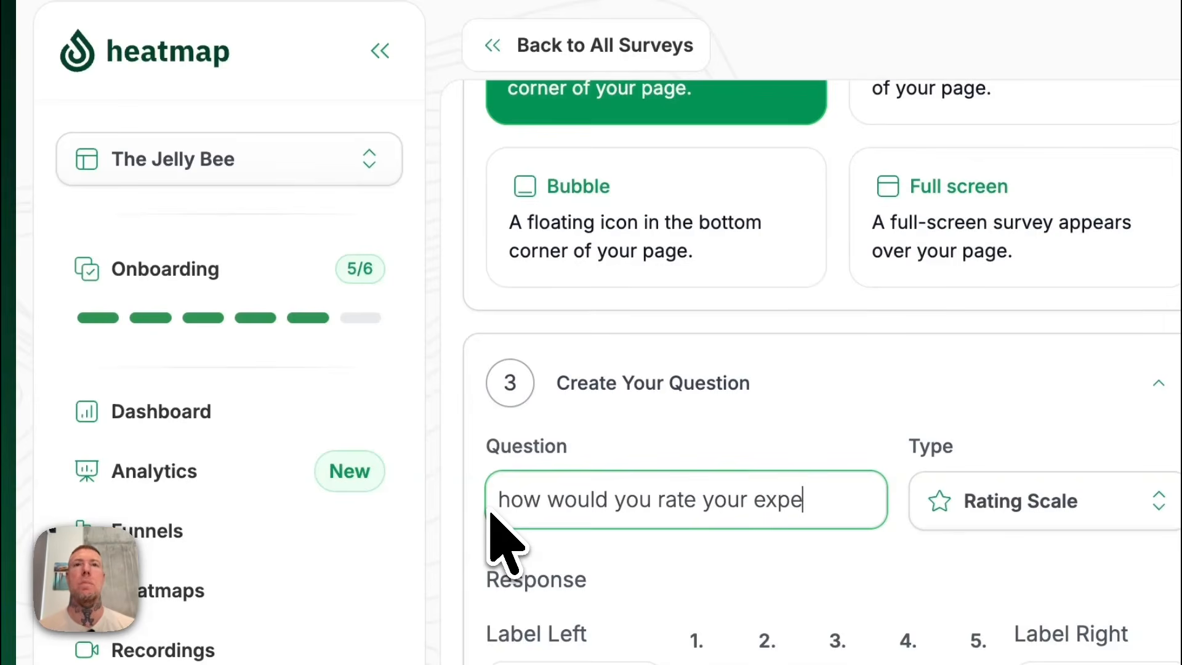
text(c e)
text(e so far?)
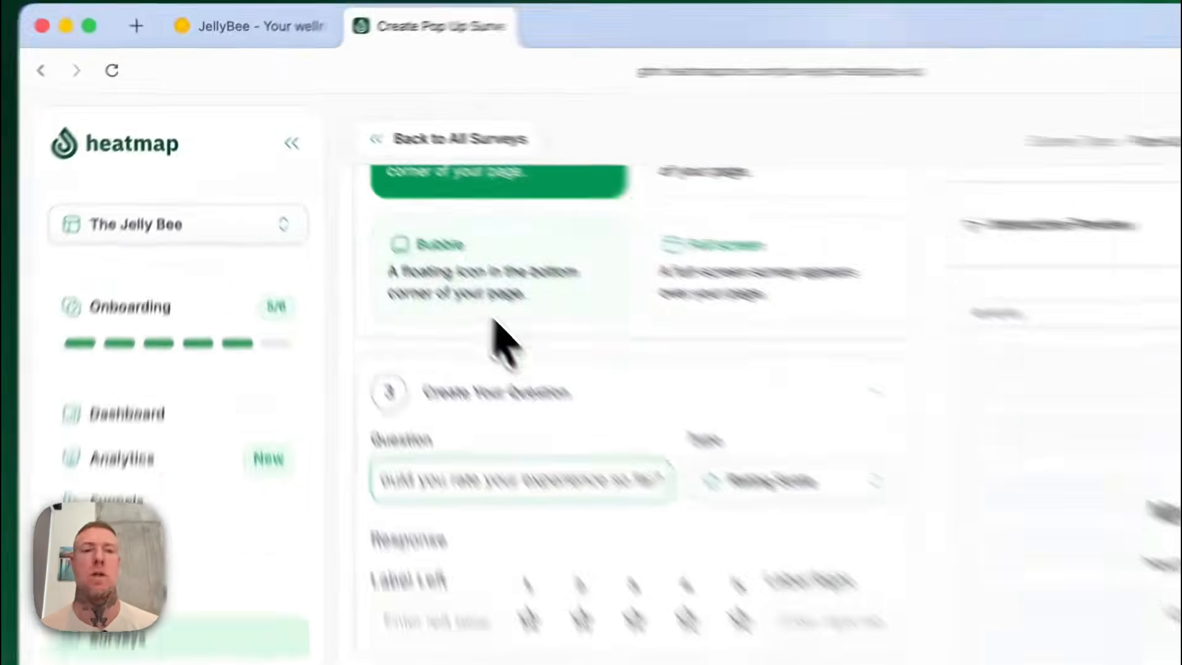
Label the rating scale's left end "not great" and its right end "super great".
click(343, 429)
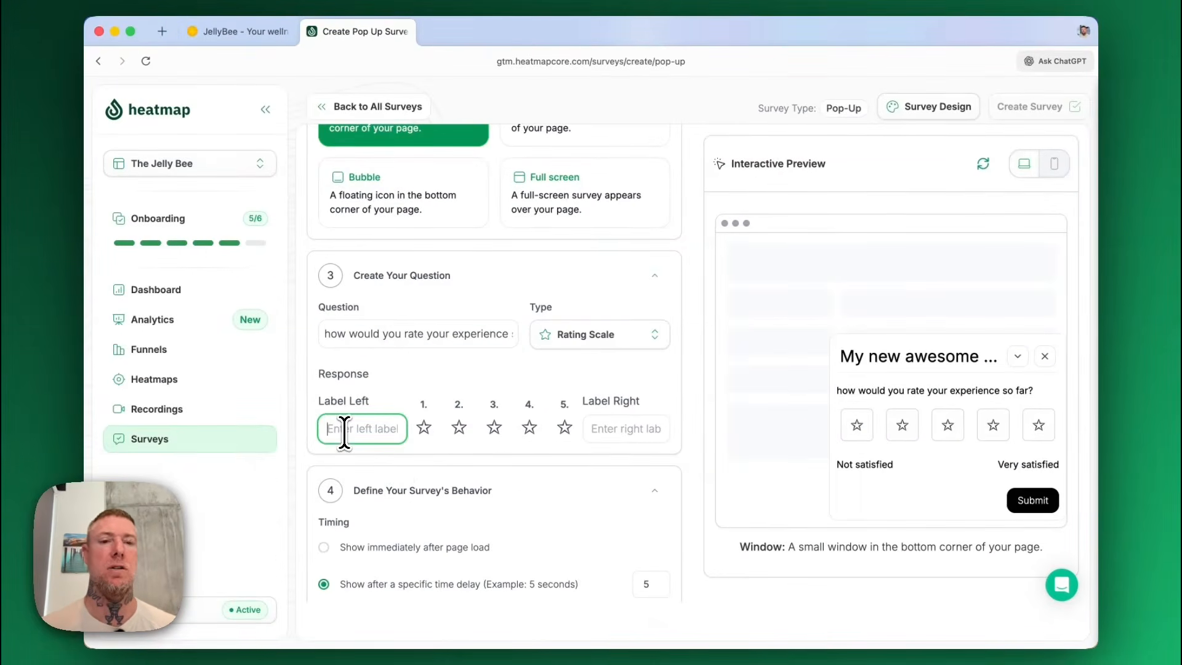
text(not great)
click(611, 429)
text(super great)
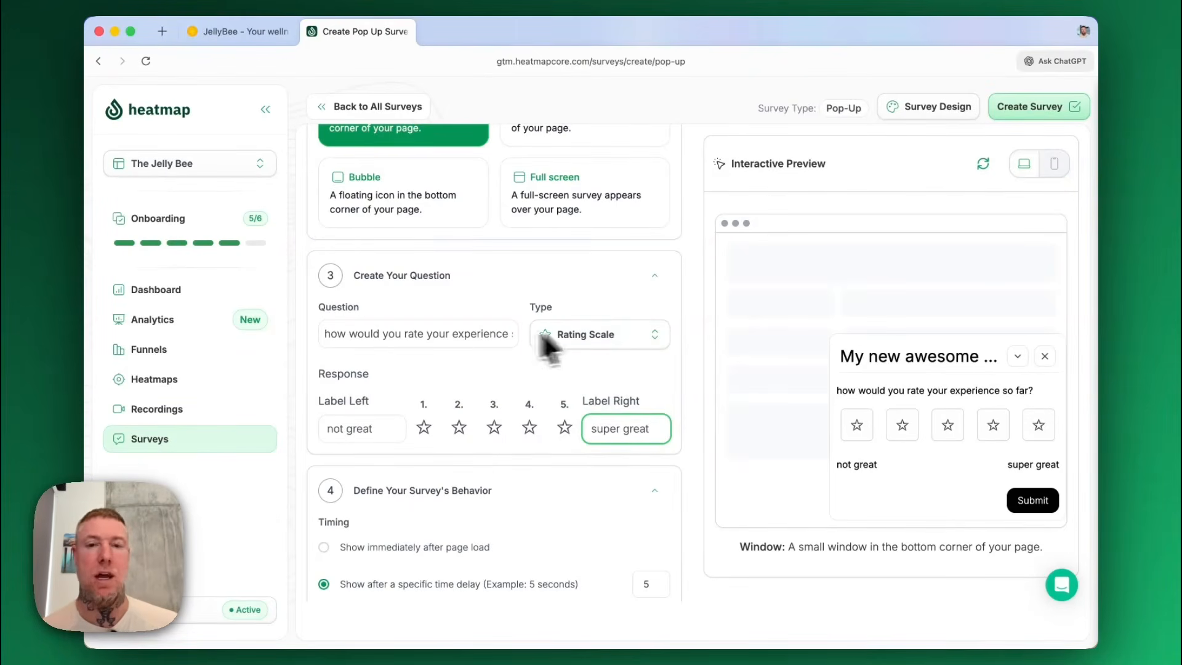
Switch the question type to Paragraph and try the answer box in the interactive preview.
click(657, 340)
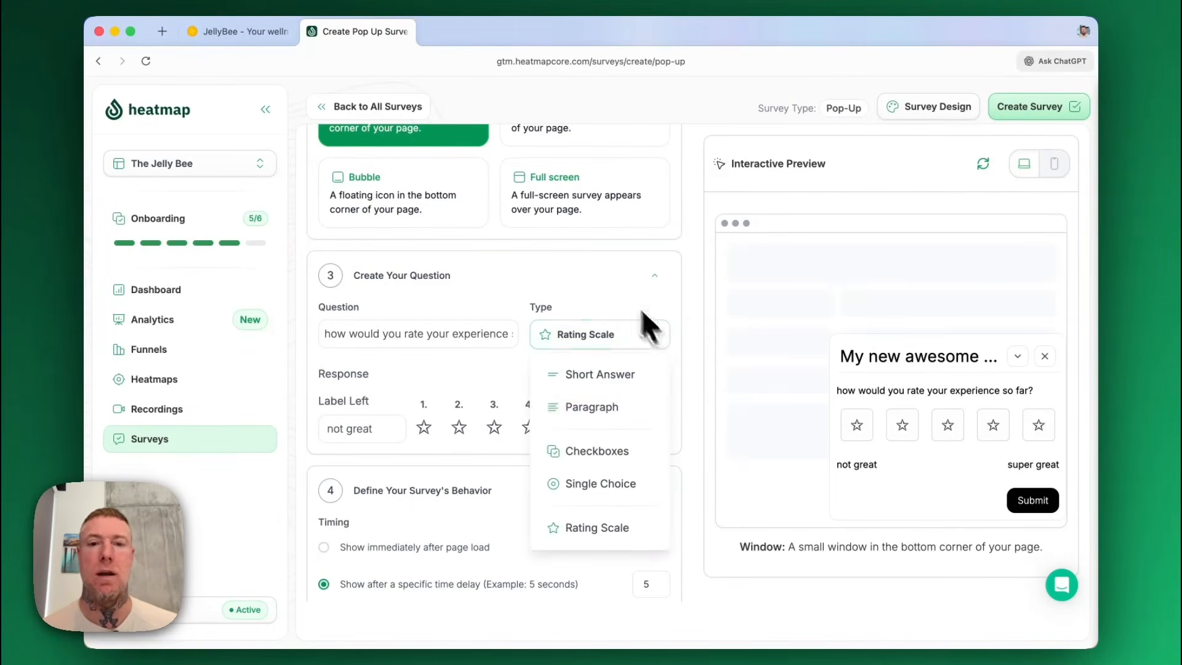
click(593, 406)
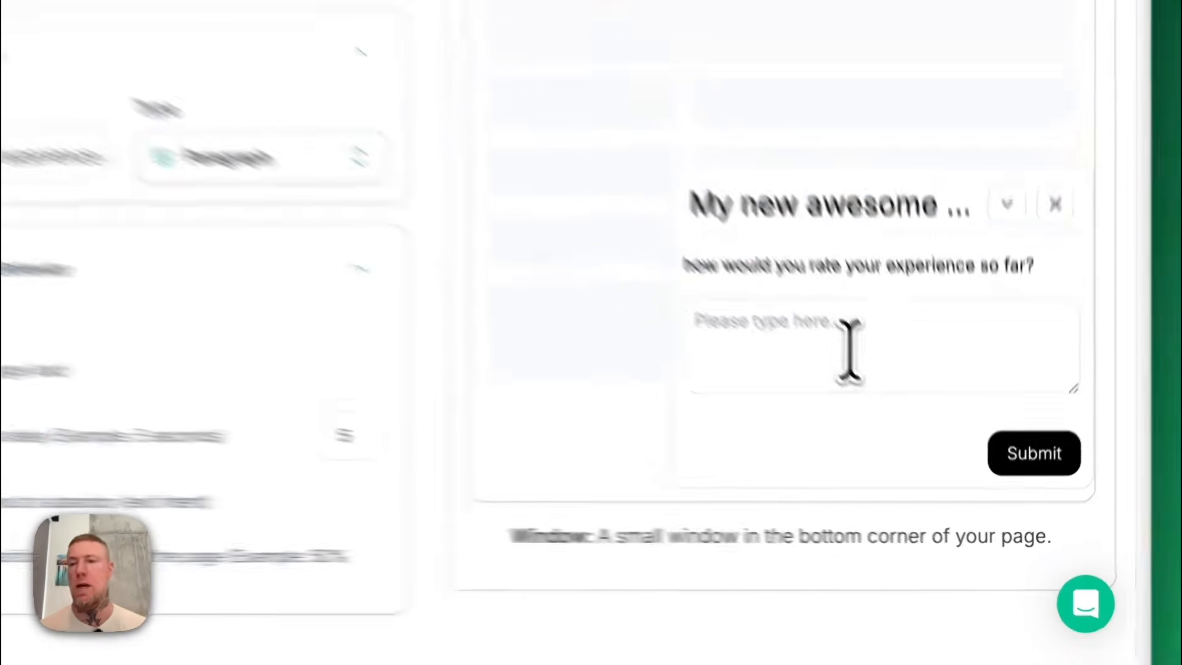
click(833, 324)
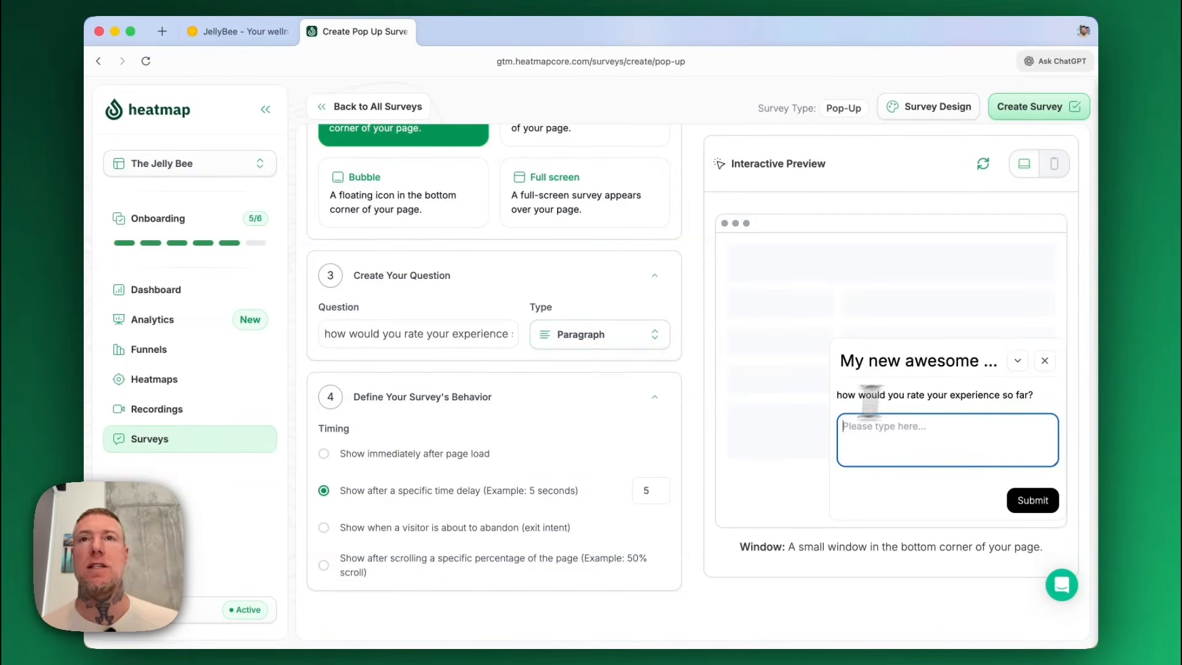
Set the question type to Checkboxes and enter the response options "amazing" and "super amazing".
click(650, 336)
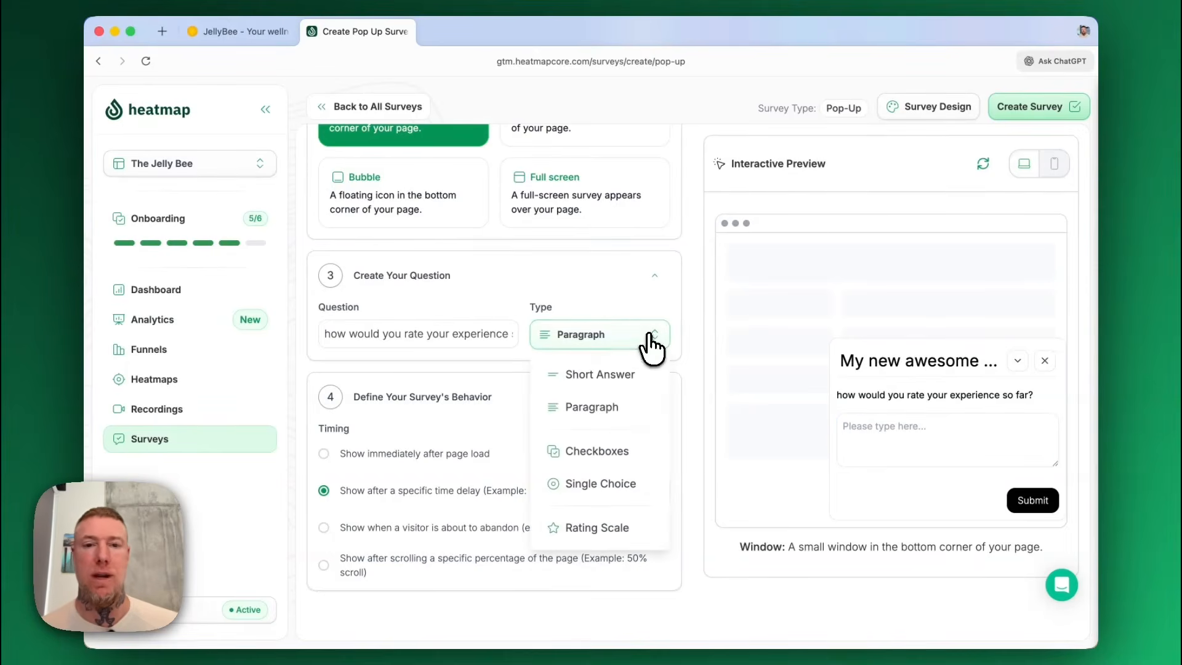
click(592, 451)
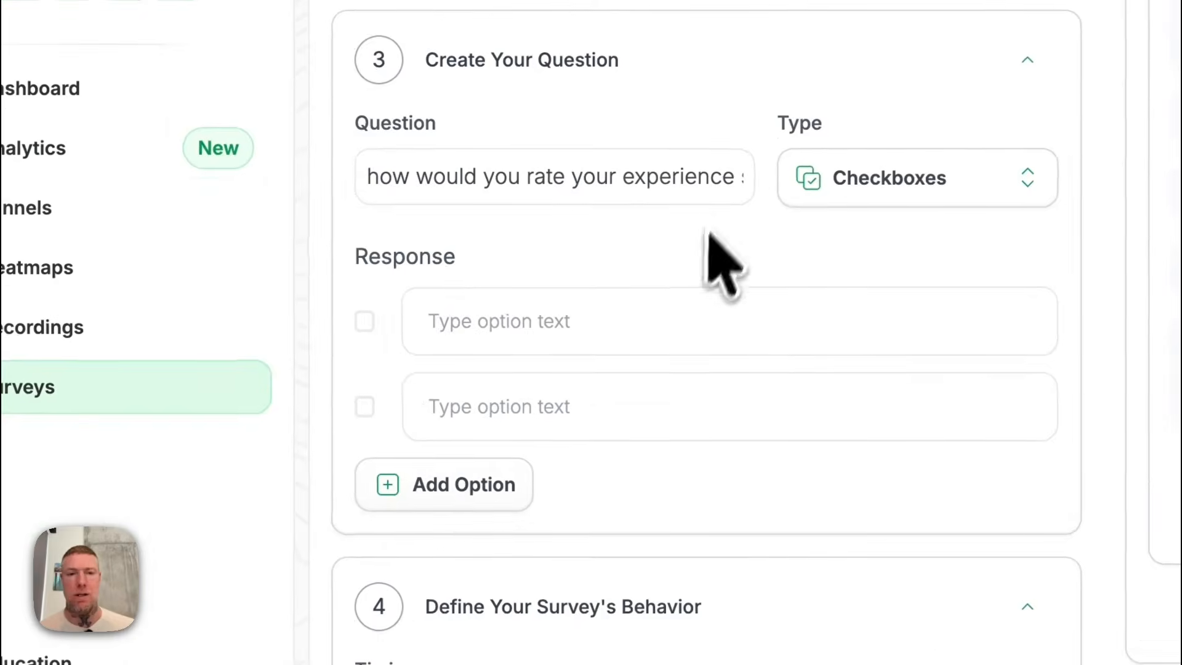
click(633, 347)
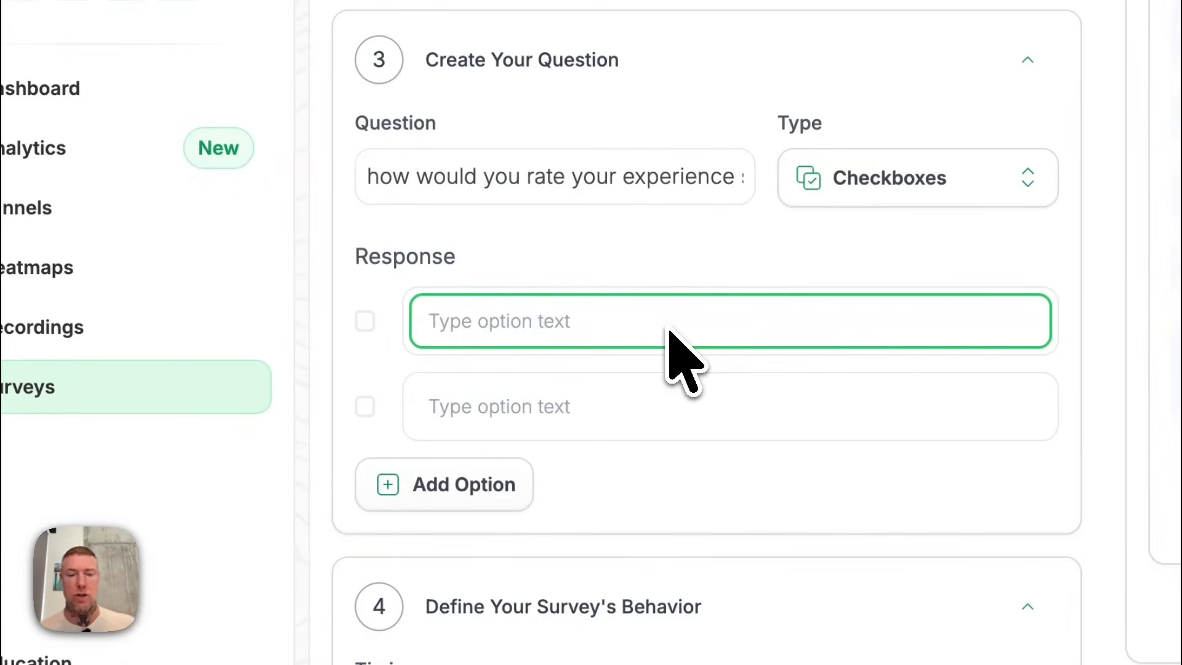
text(amazing)
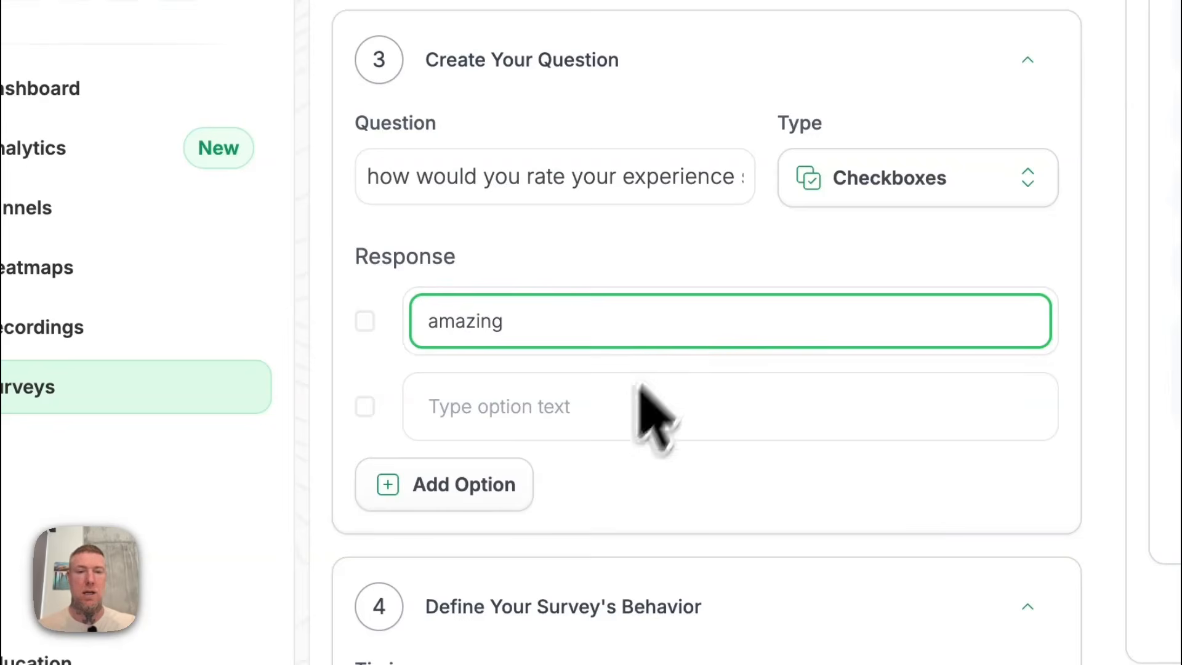
click(588, 404)
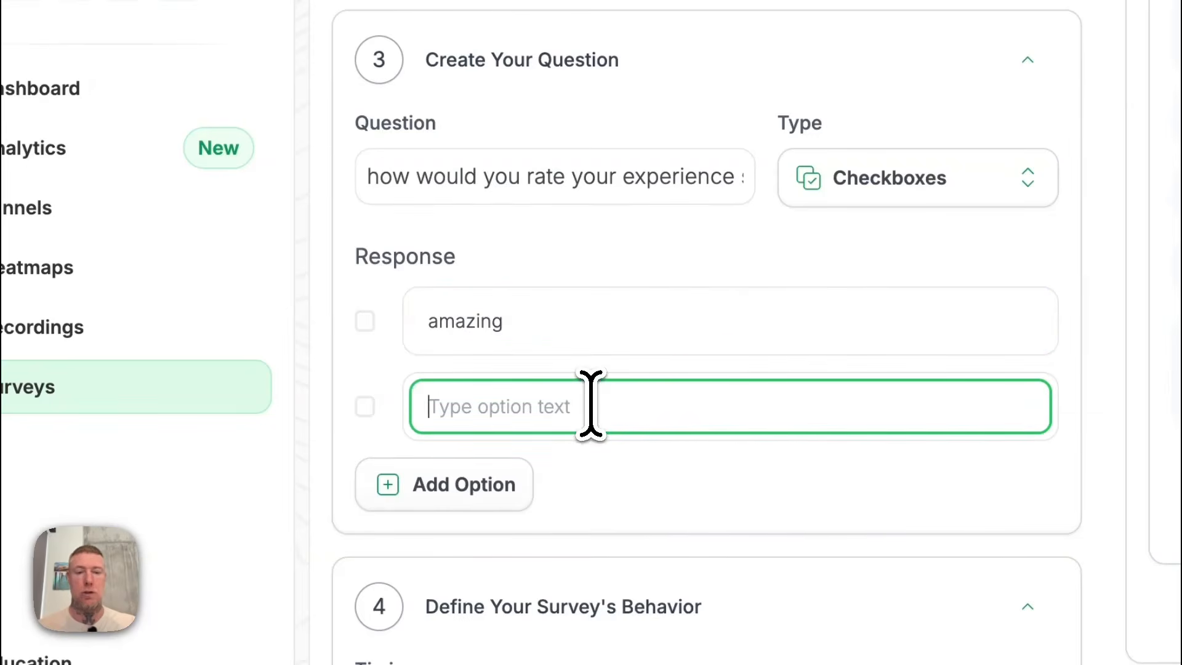
text(super amas)
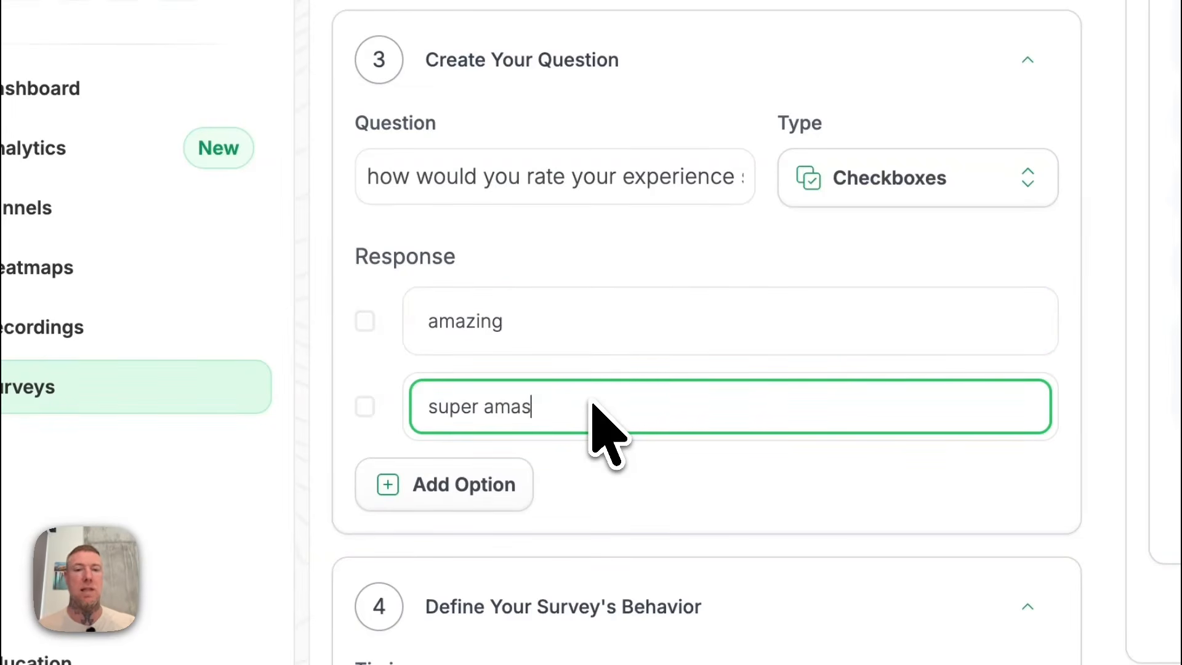
key(BackSpace)
text(zing)
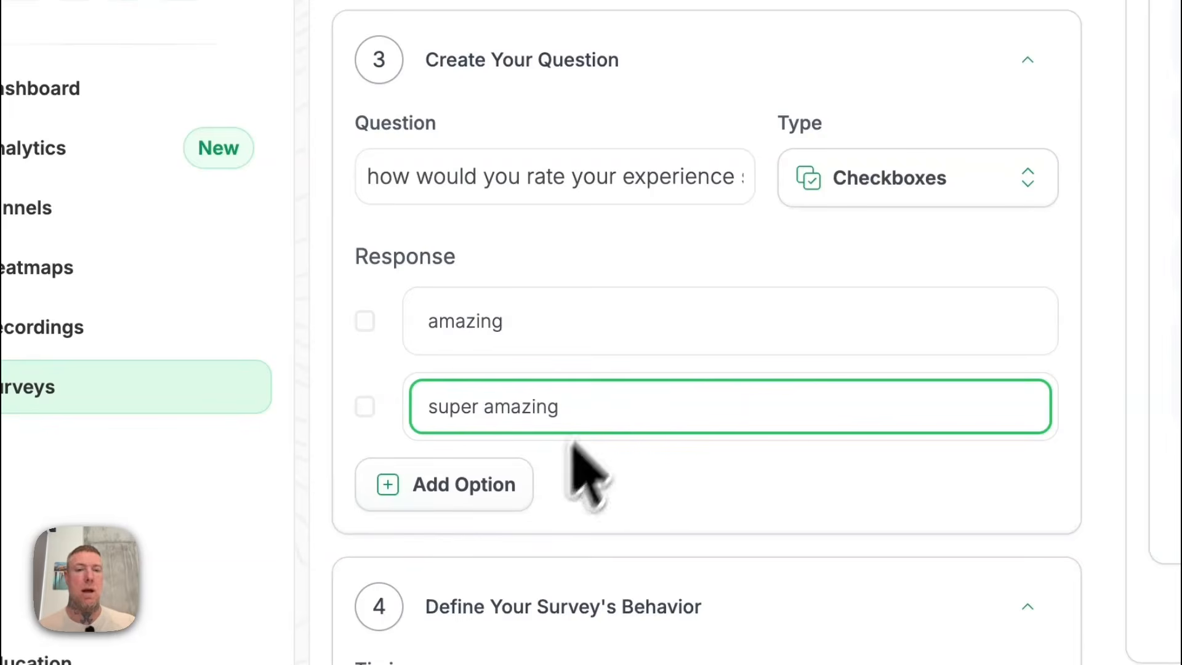
Add a third response option reading "ultra amazing" to the checkboxes question.
click(483, 495)
click(508, 495)
text(ultra)
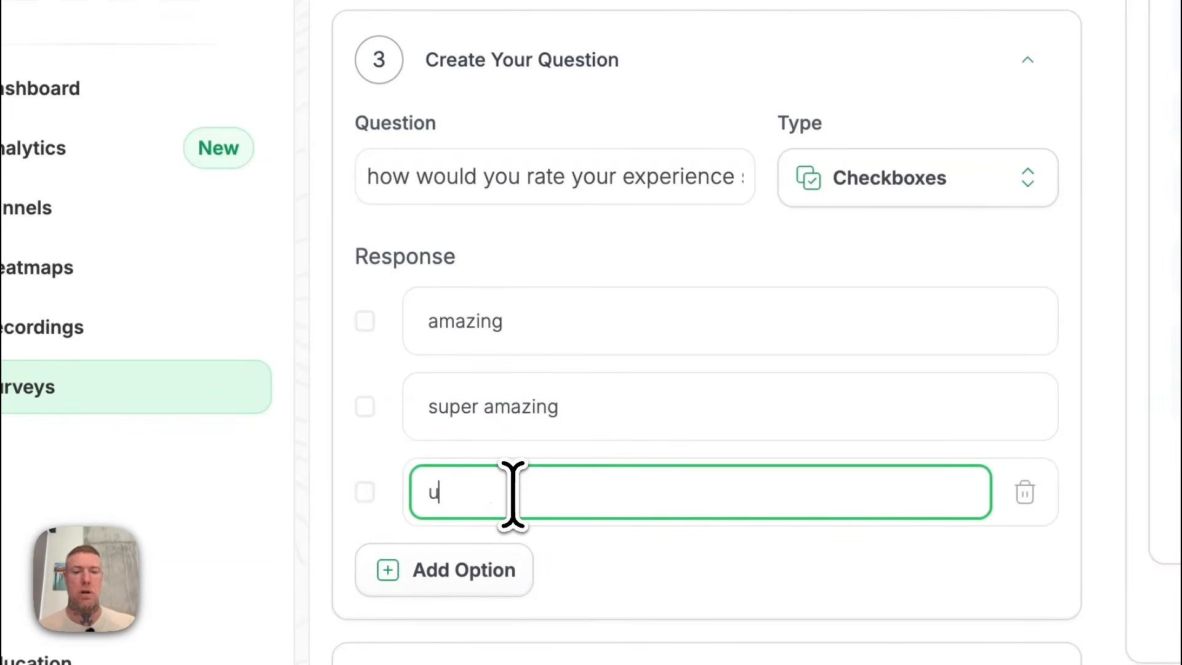
text( amazing)
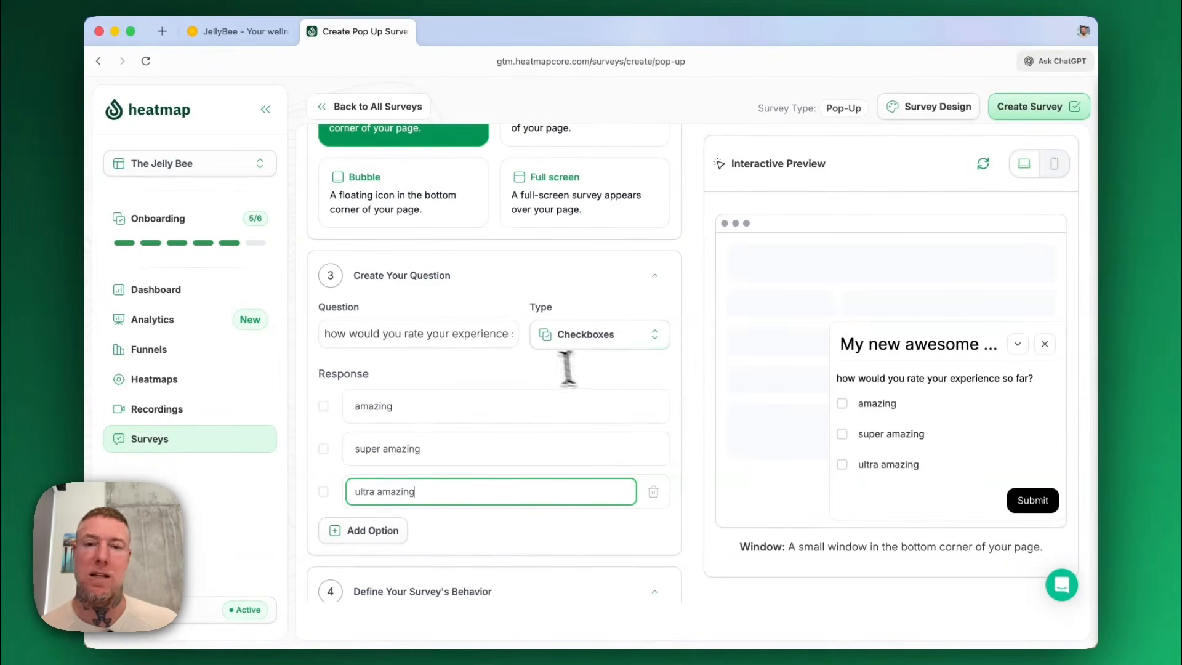
Change the question type to Single Choice and select "amazing" in the interactive preview.
click(649, 345)
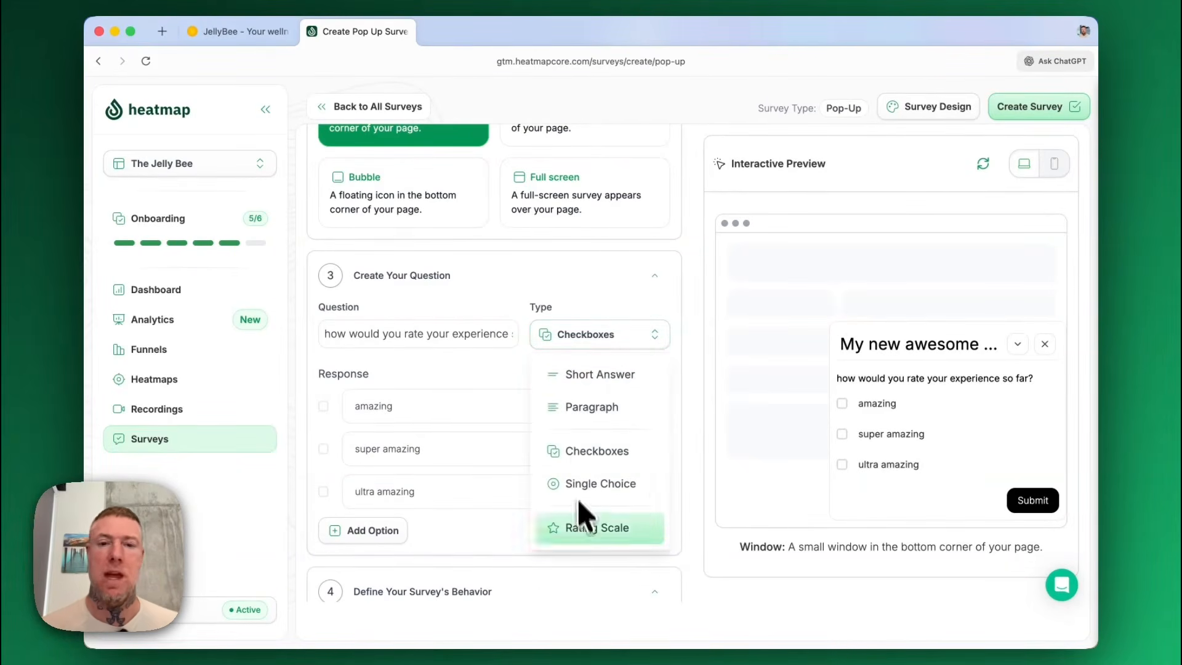
click(601, 484)
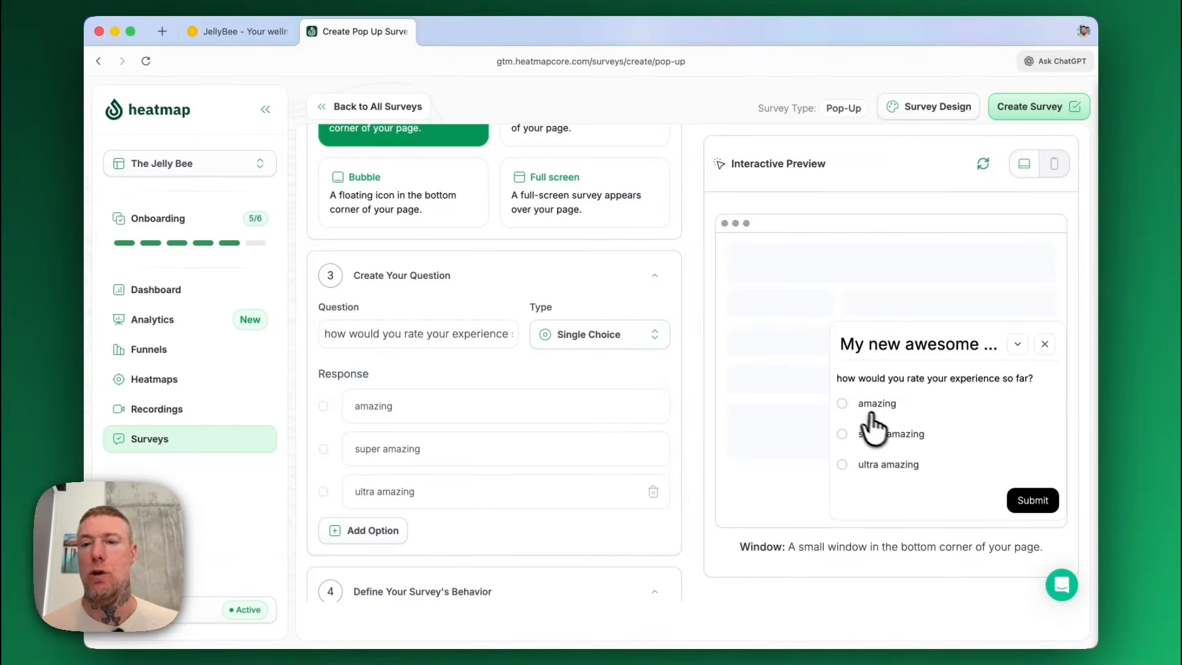
click(842, 404)
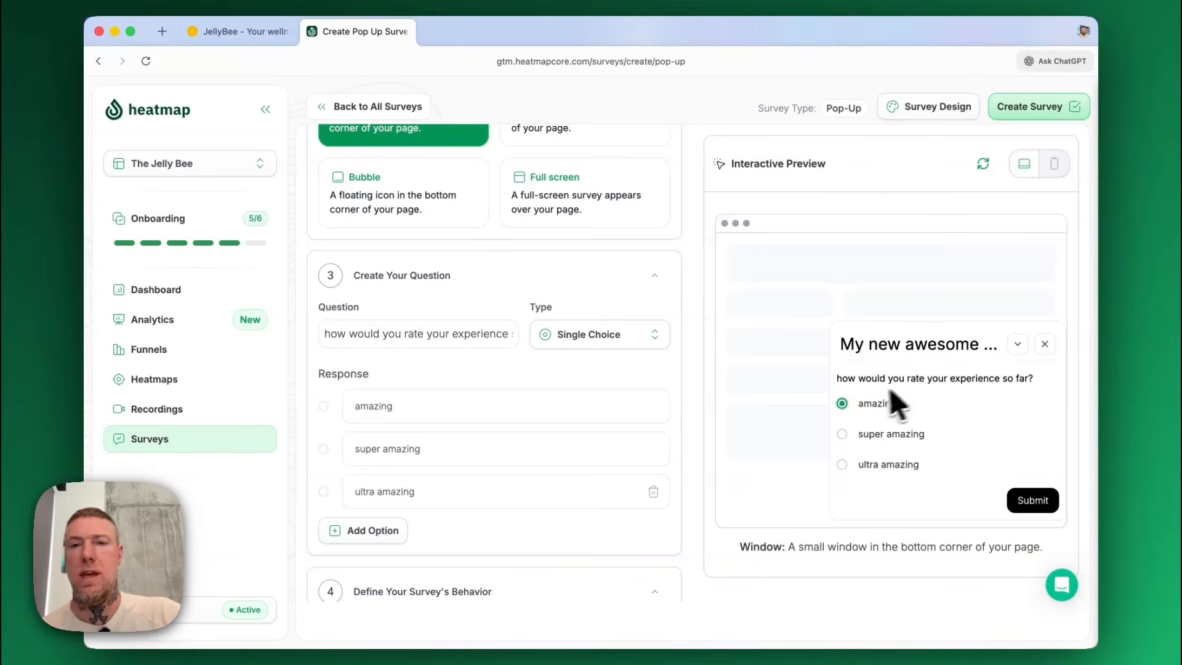
Collapse and reopen the Window-style survey in the interactive preview.
scroll(596, 345, up, 3)
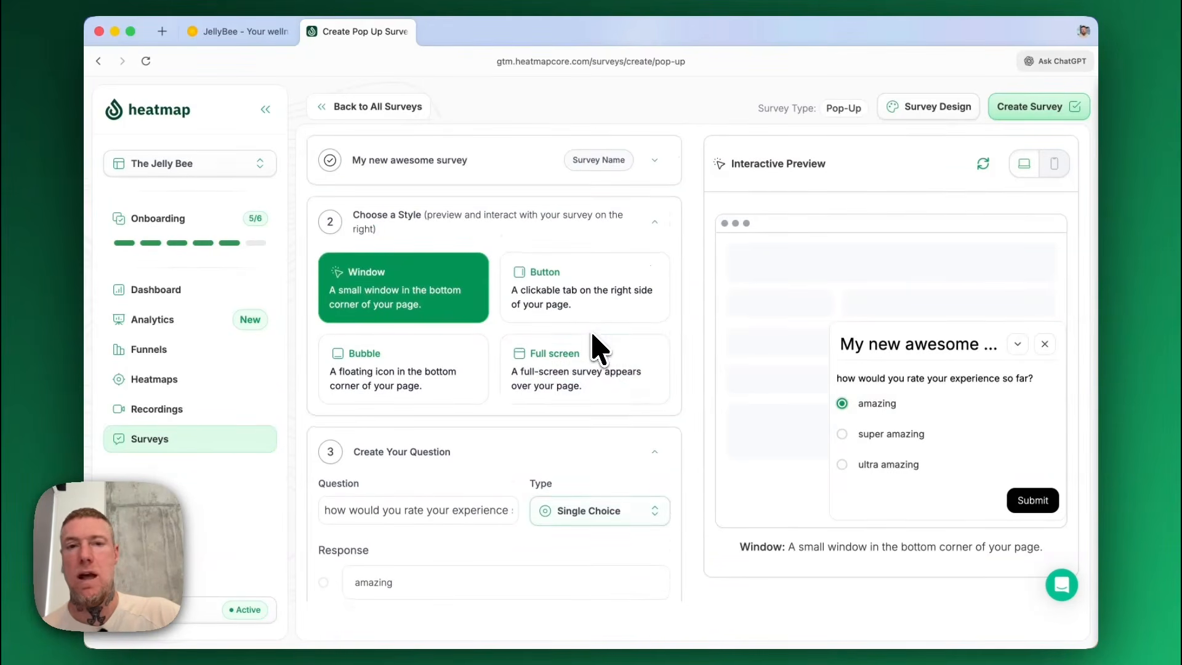
click(1021, 345)
click(1040, 500)
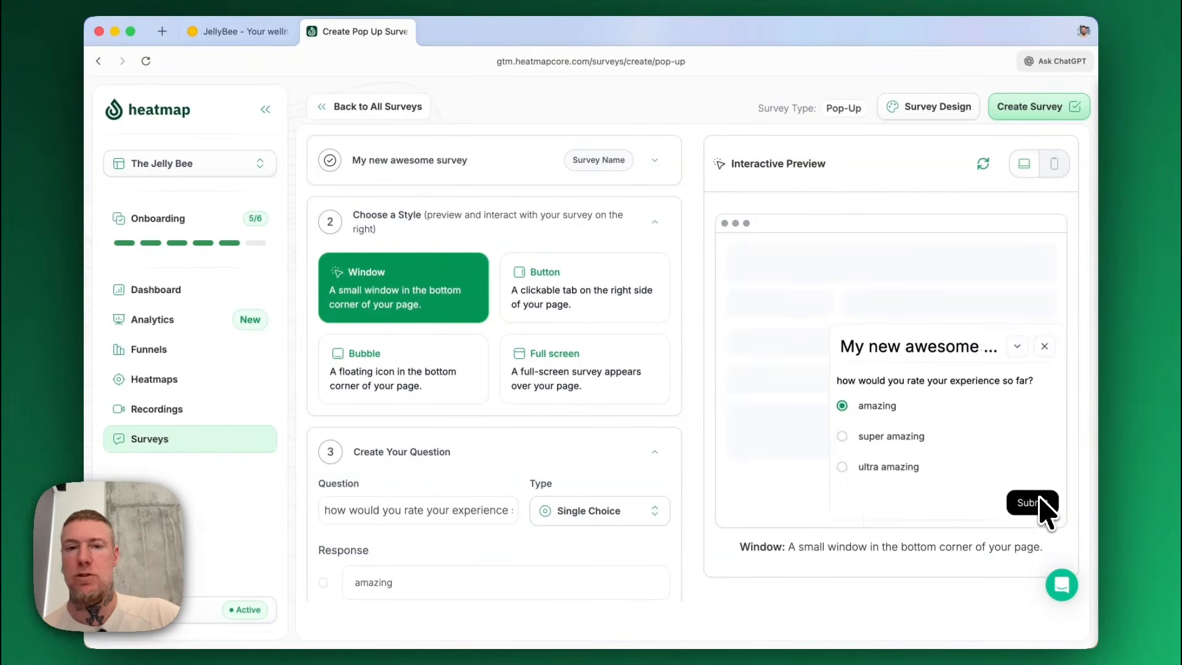
Try the Button style, closing and reopening the survey from its Feedback tab in the preview.
click(571, 278)
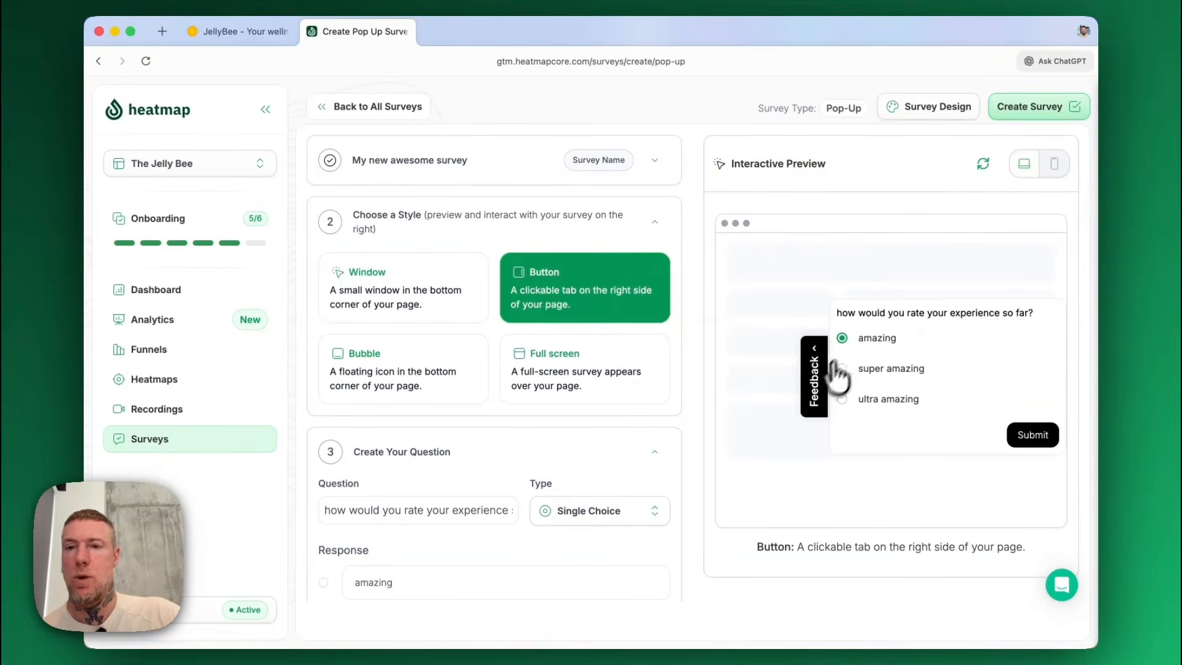
click(814, 384)
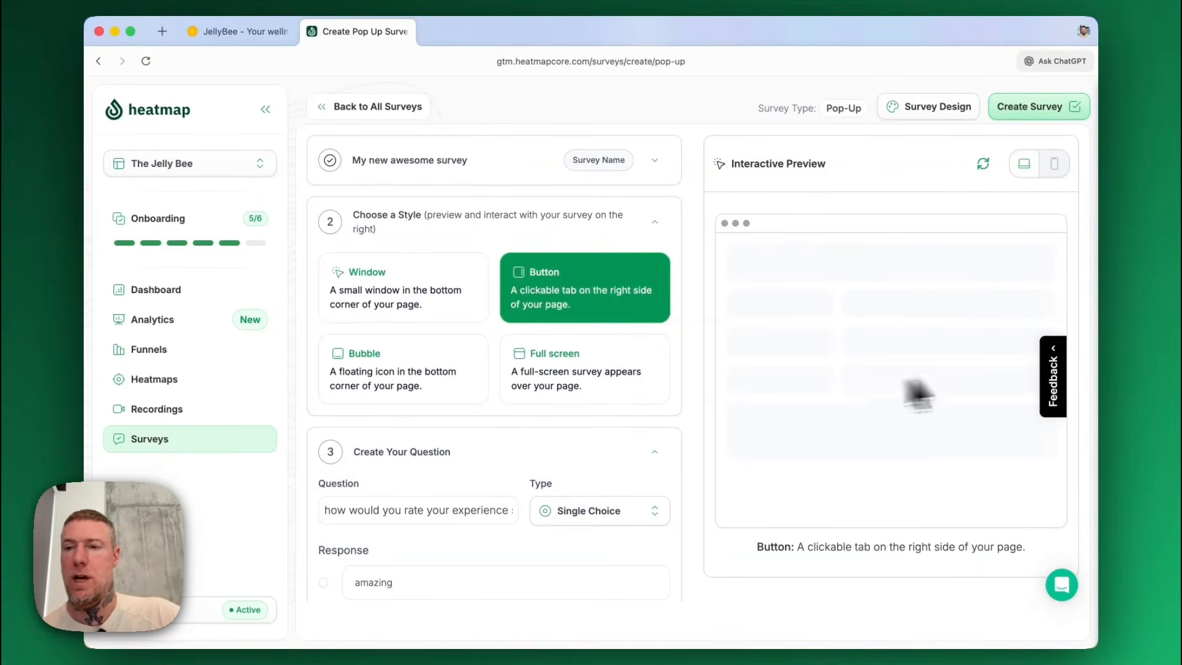
click(1055, 386)
Try the Bubble and Full screen styles in the preview with "super amazing" selected, and return the style to Window.
click(412, 386)
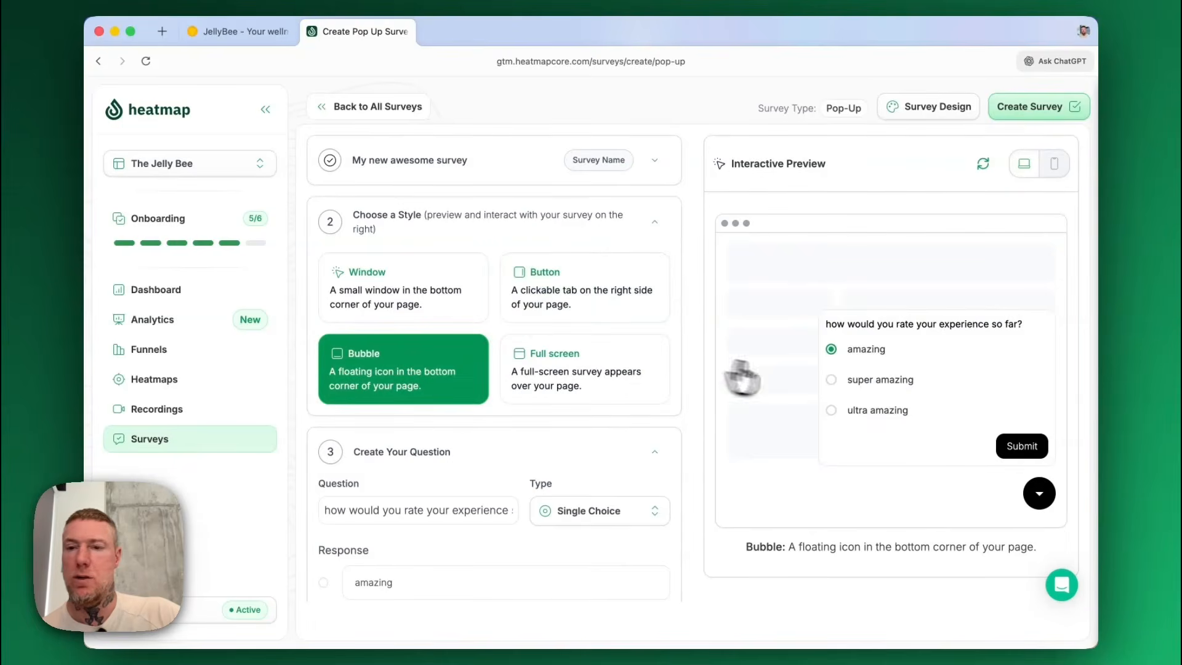
click(871, 383)
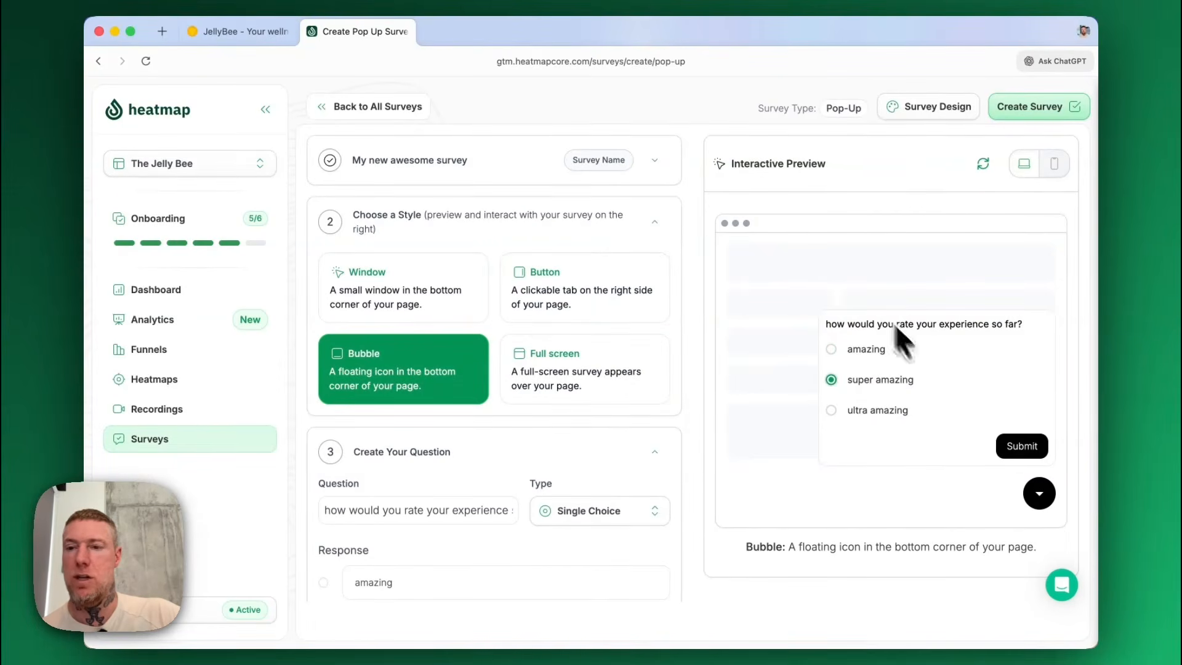
click(1040, 498)
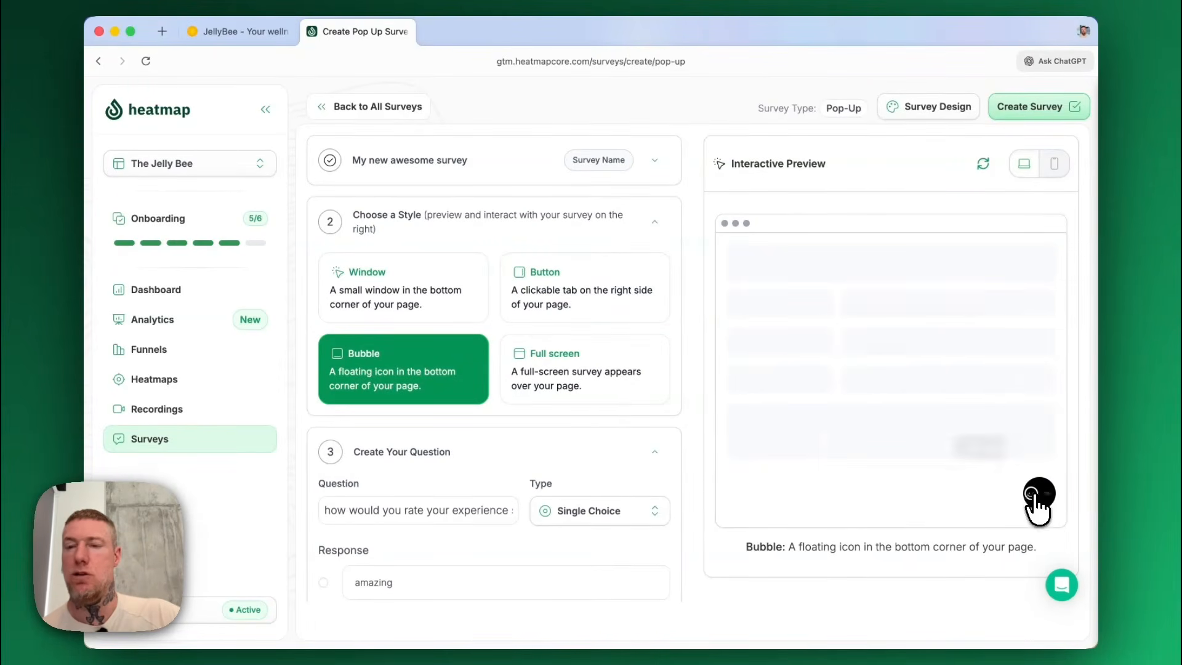
click(1042, 496)
click(606, 388)
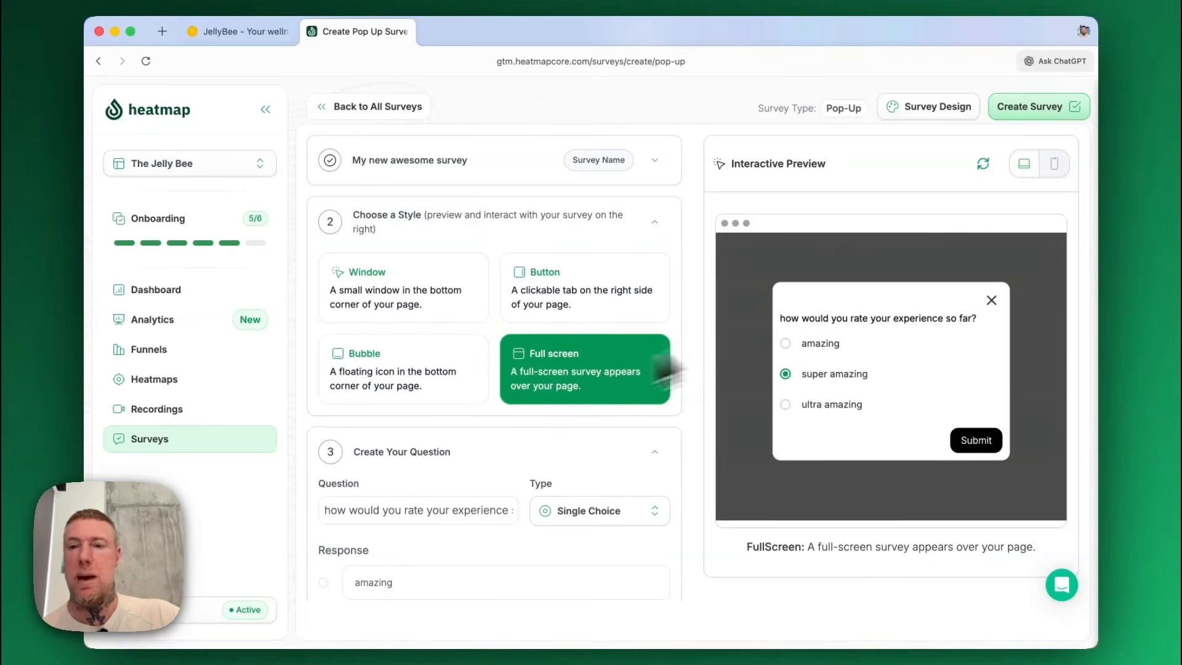
click(435, 297)
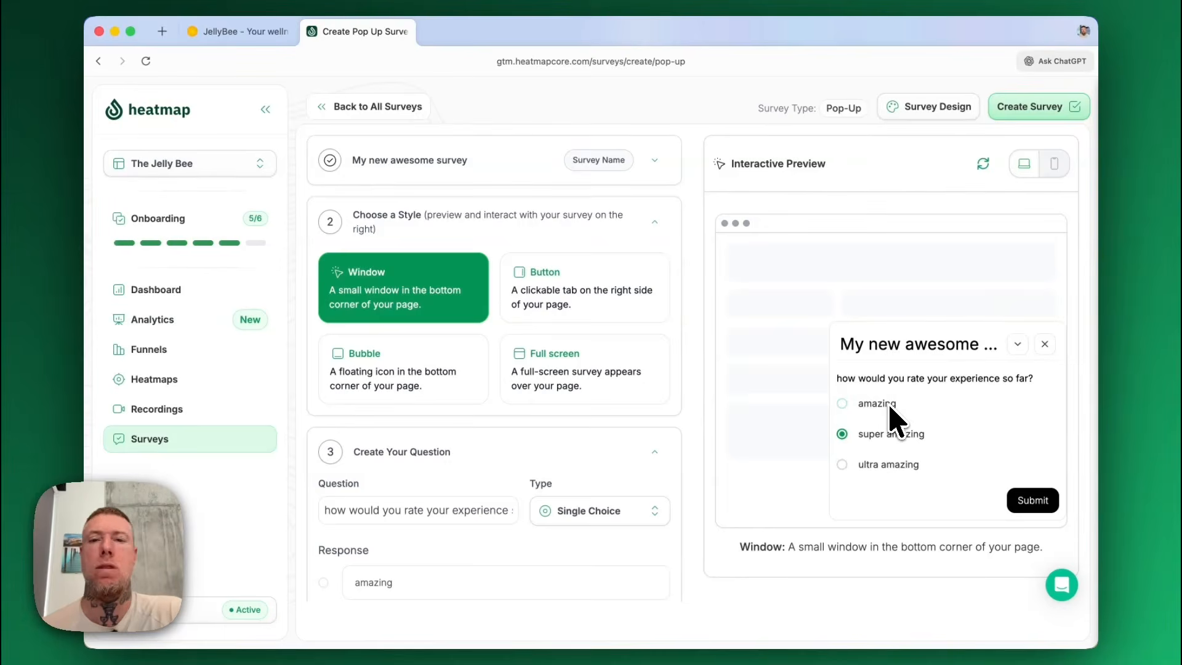
Try the immediate, time-delay and exit-intent timings, and set the survey to show after scrolling 50% of the page.
scroll(484, 431, down, 4)
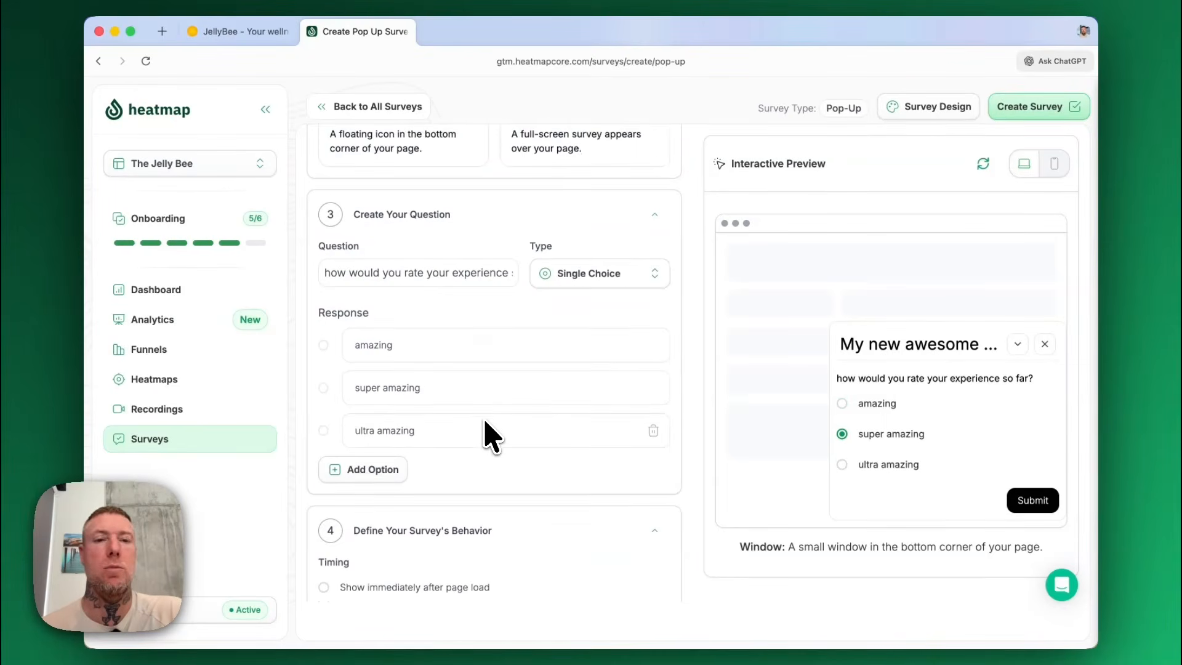
scroll(492, 438, down, 3)
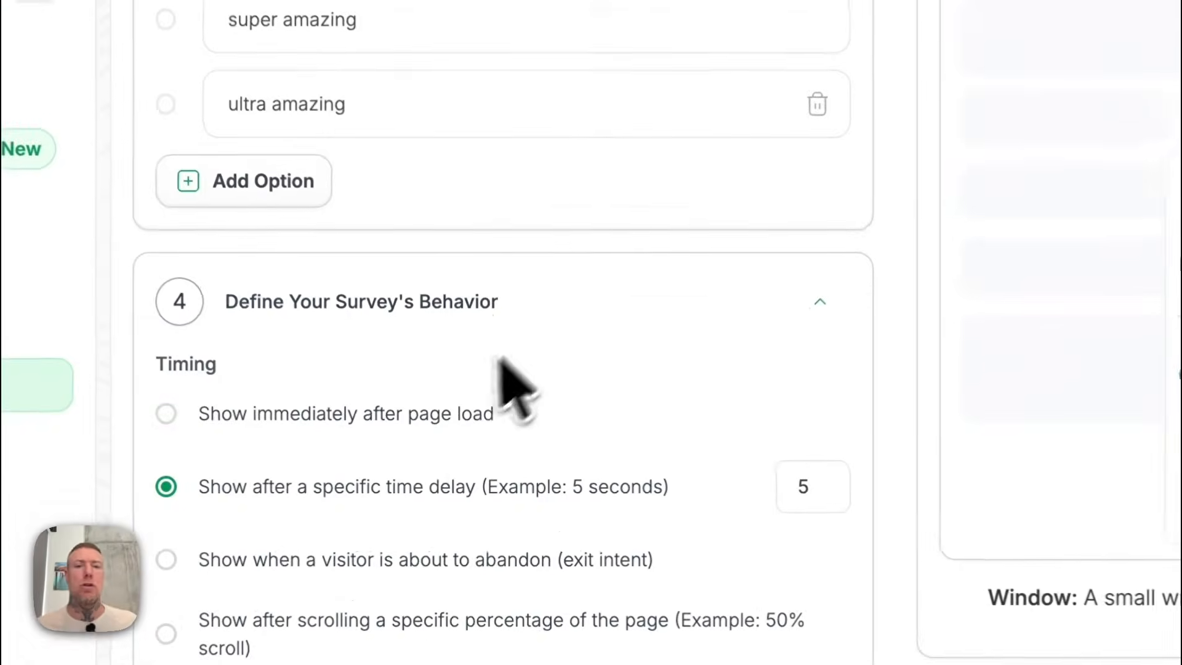
click(453, 452)
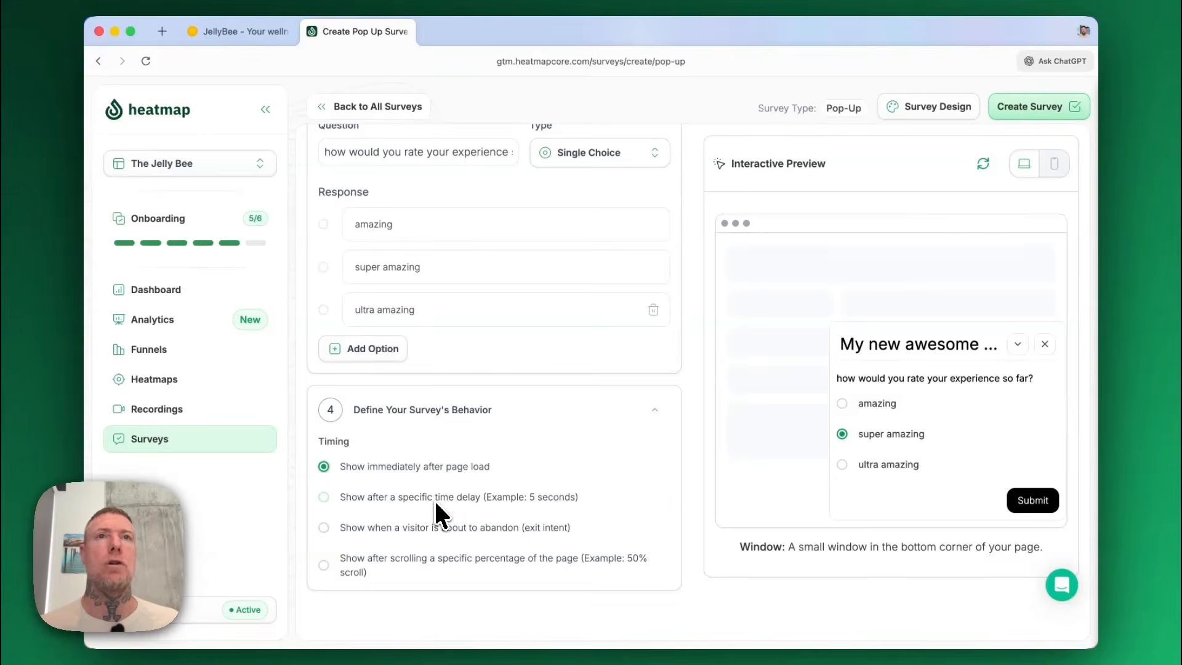
click(438, 513)
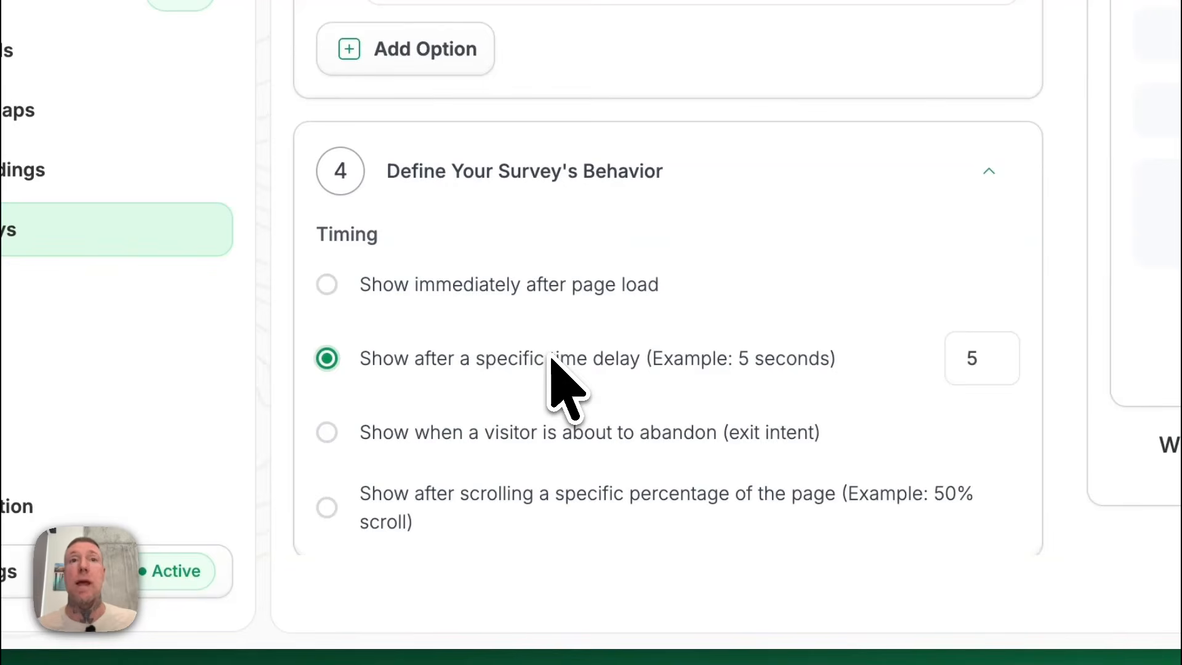
click(449, 432)
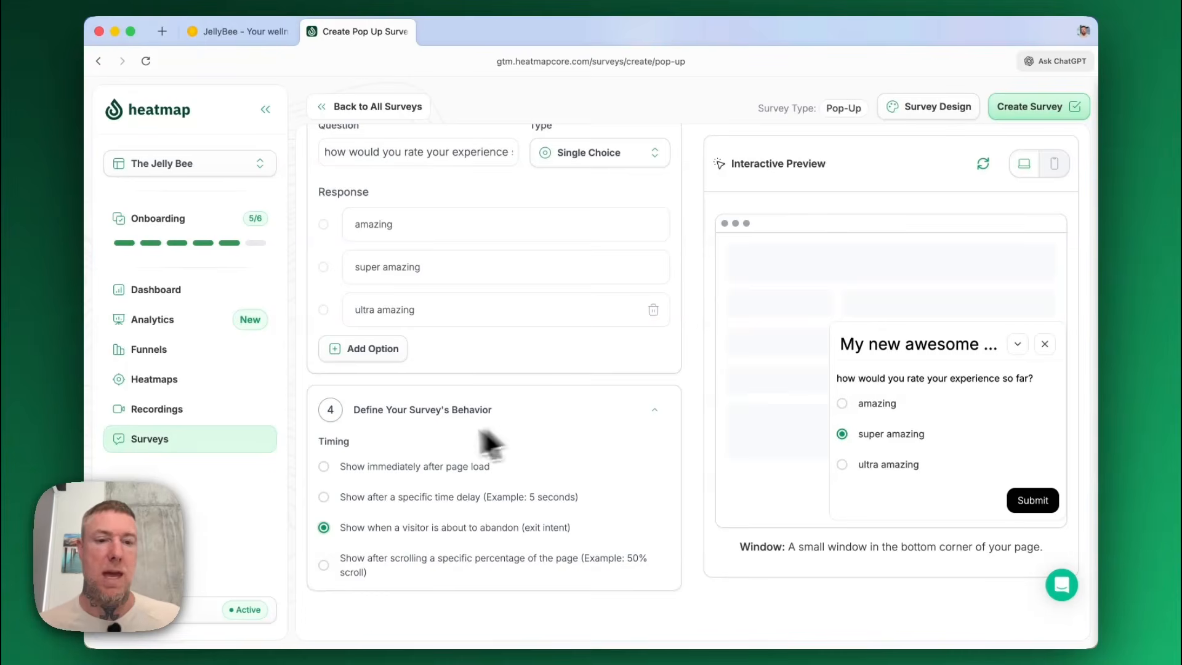
click(363, 569)
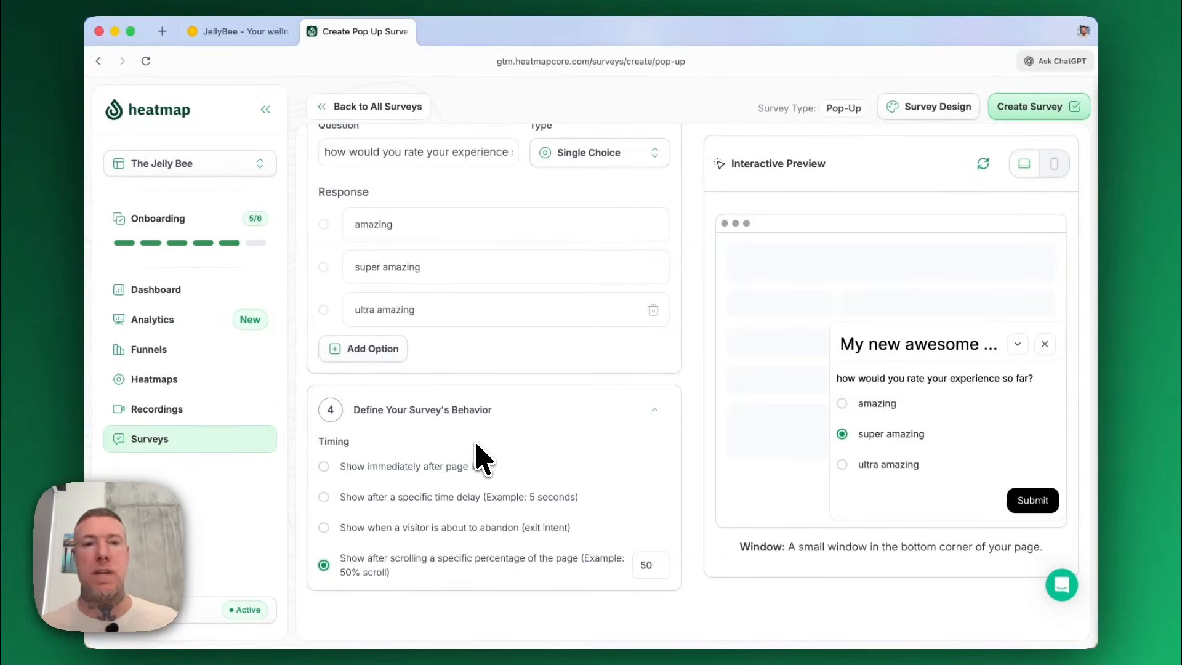
Open the survey design settings and enter "you're awesome! I love you" as the thank you page message.
scroll(520, 421, up, 4)
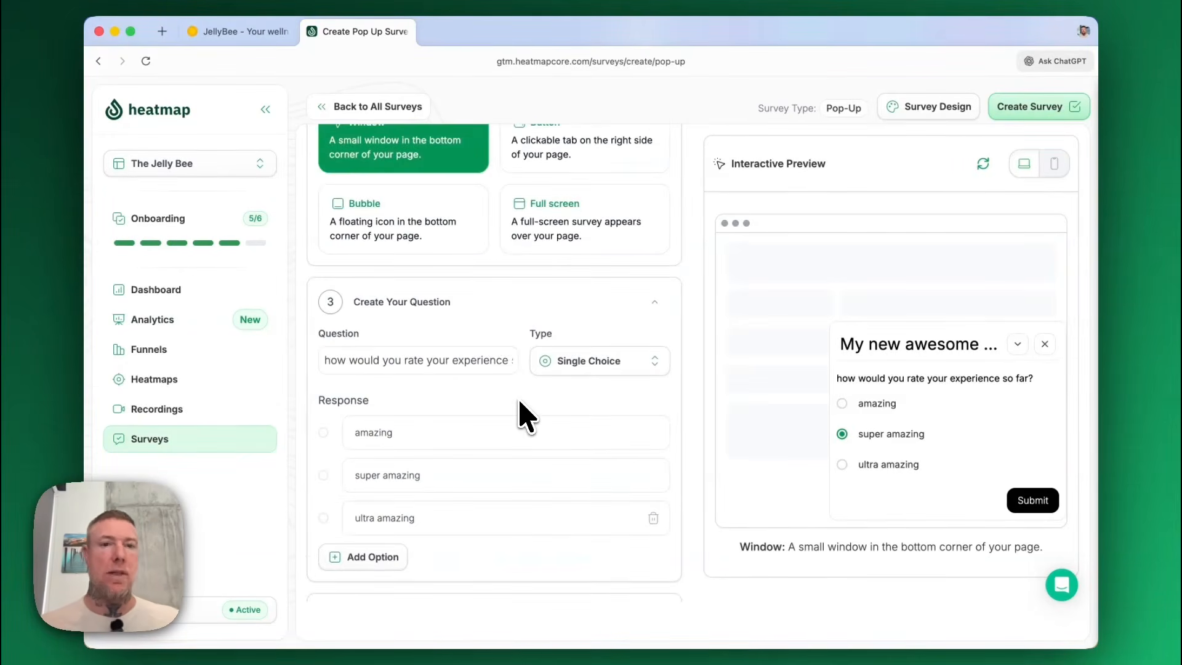
scroll(520, 422, up, 3)
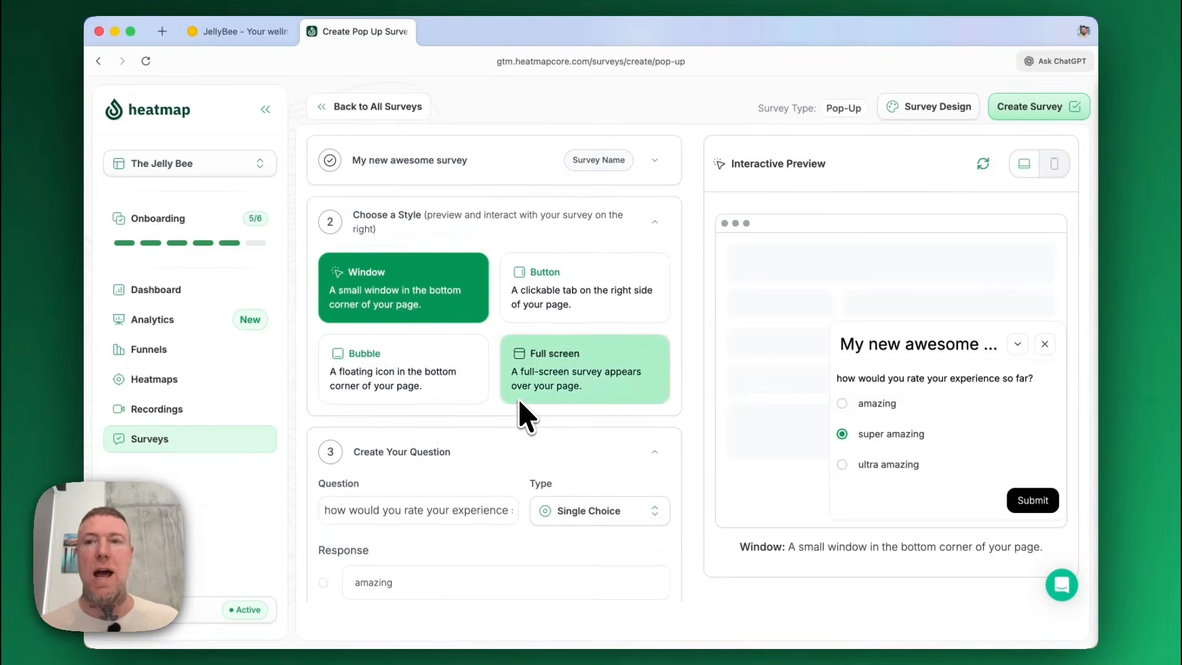
click(931, 117)
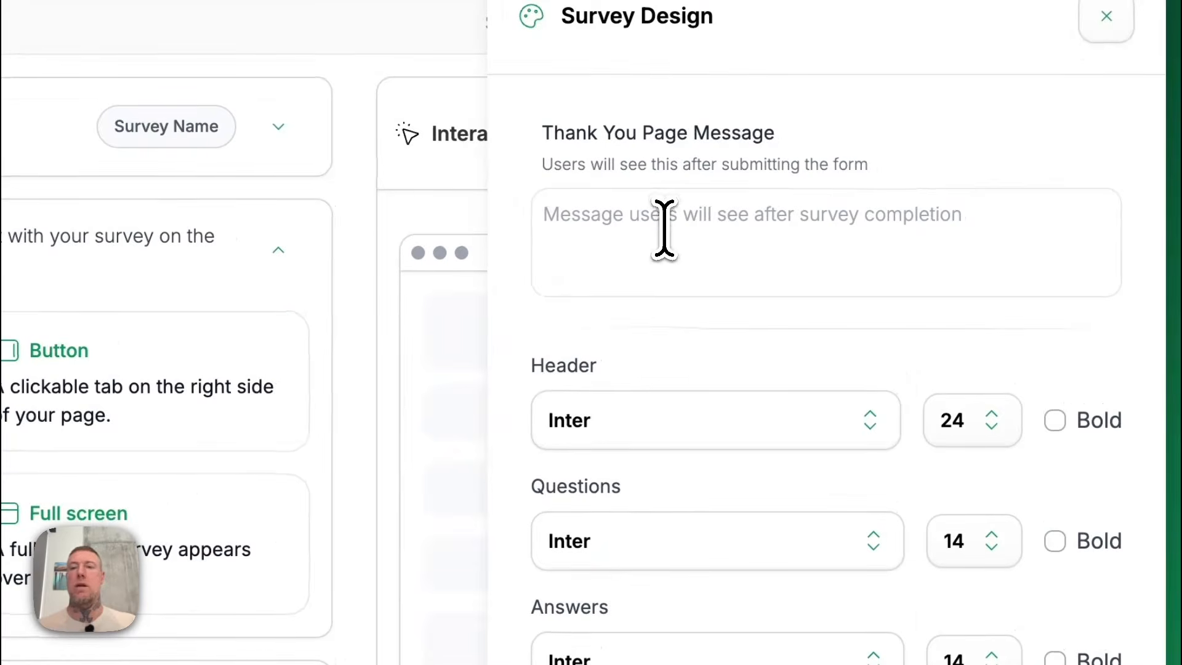
click(847, 212)
text(you're )
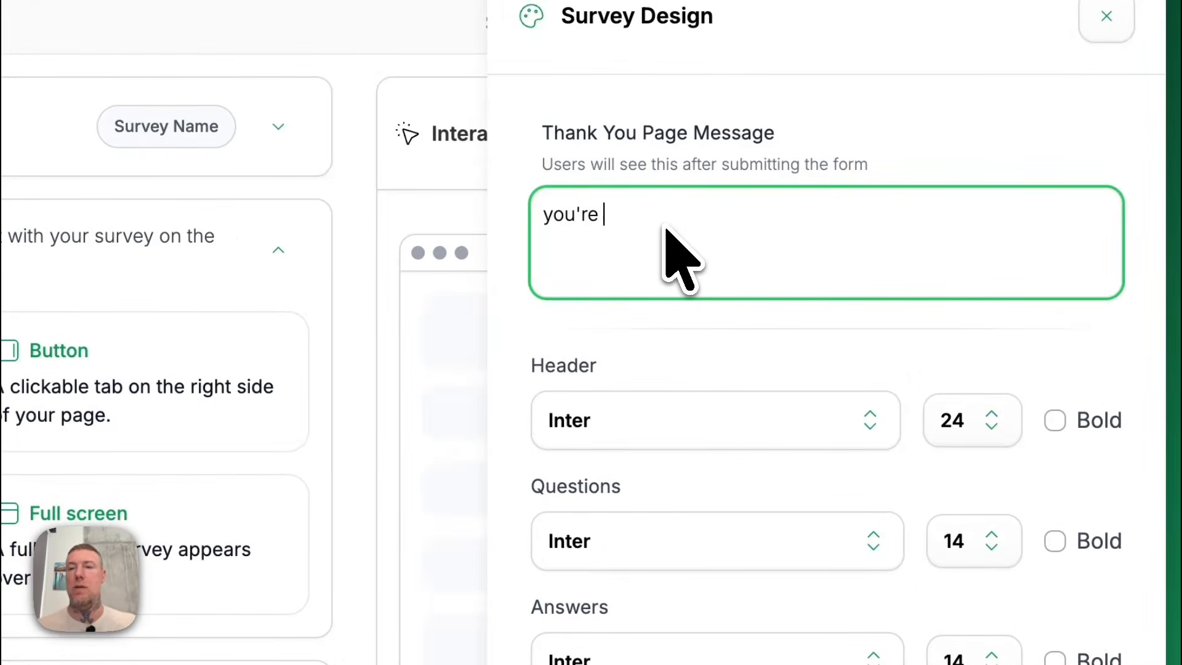
text(awesome)
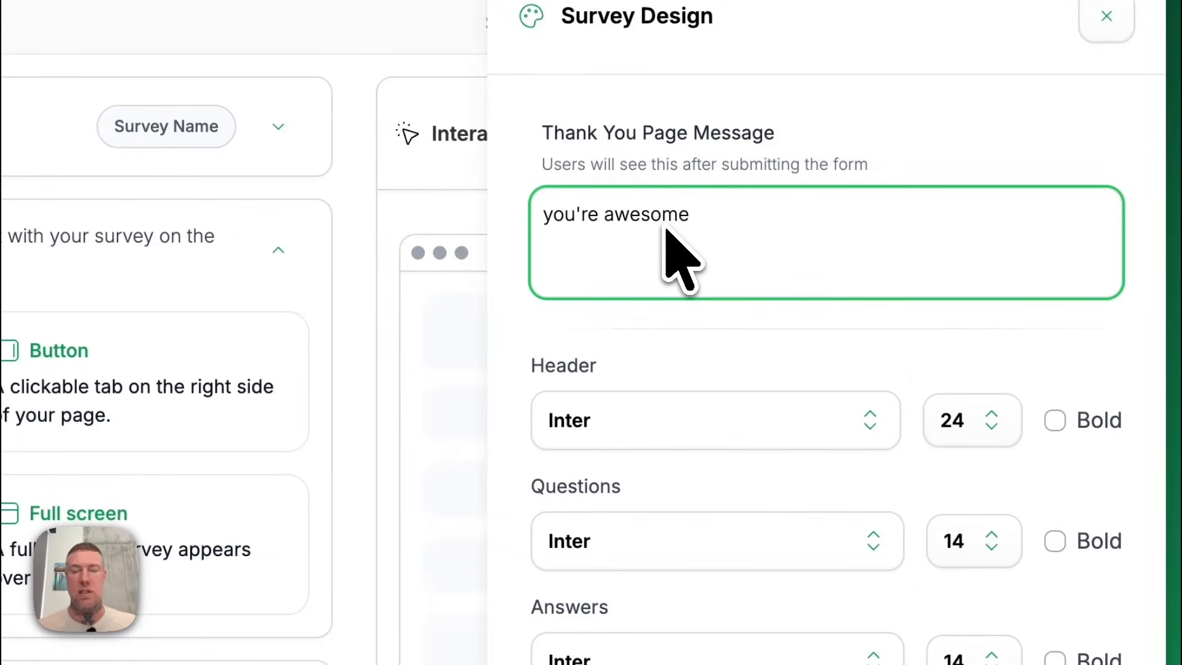
text(! I love you)
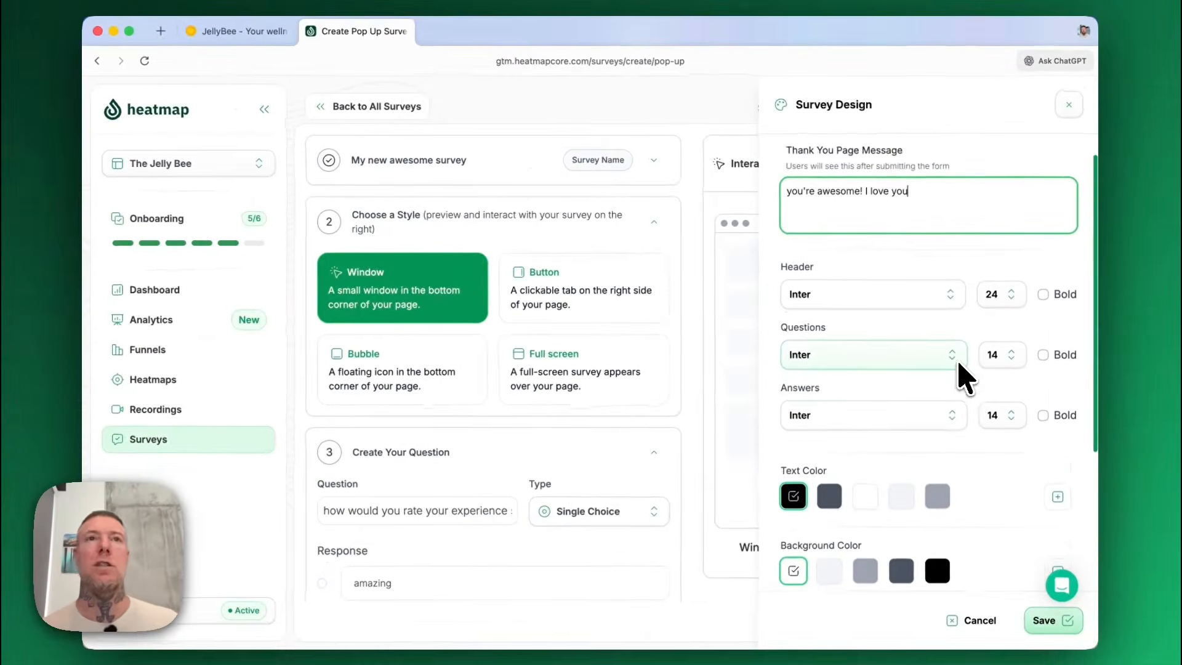
Set the survey's header font to Arial.
scroll(965, 377, down, 4)
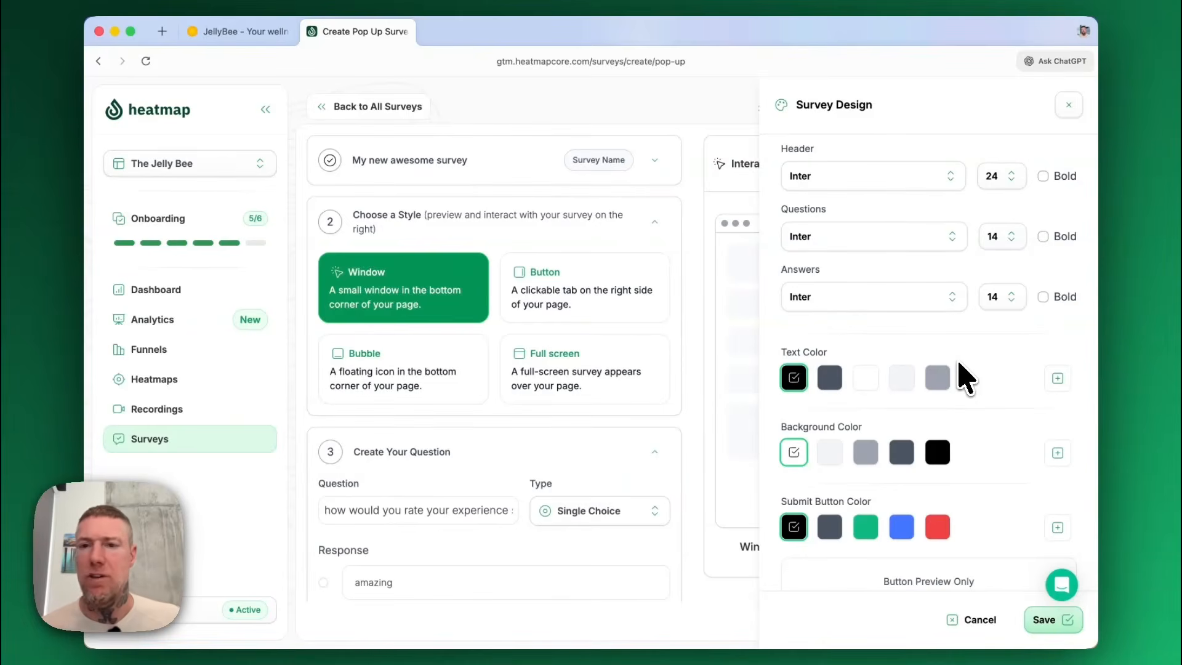
scroll(960, 364, up, 4)
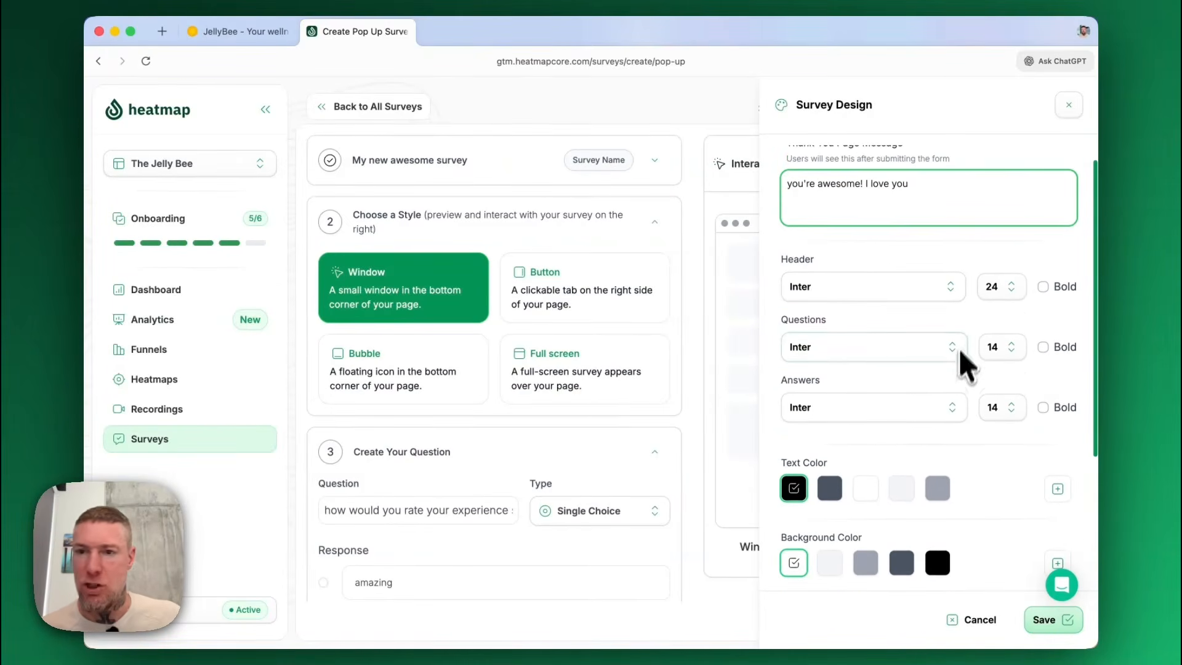
click(955, 293)
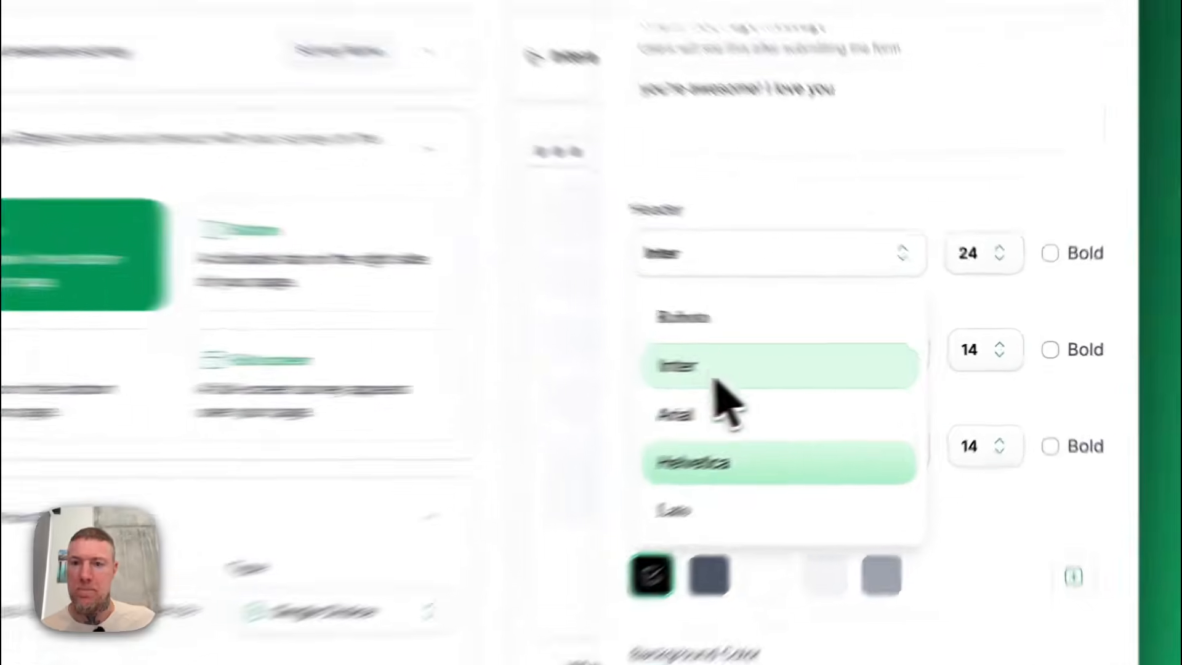
click(739, 414)
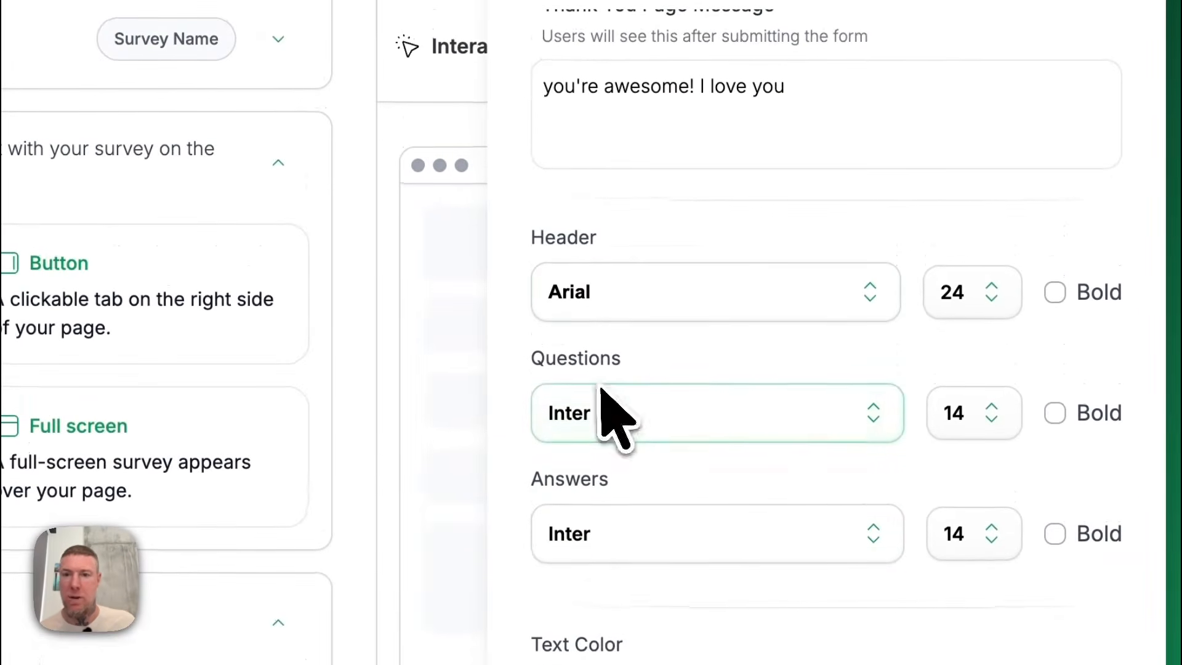
Set the submit button color to red and view the custom text color picker without adding a color.
scroll(1038, 554, down, 3)
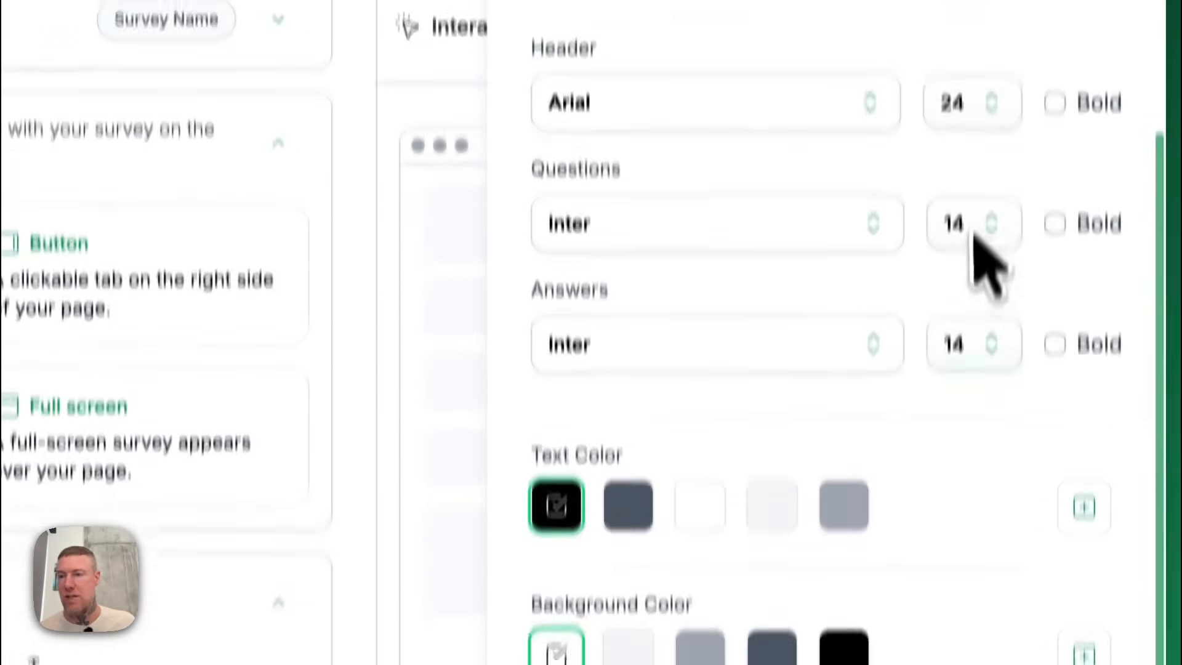
scroll(1081, 305, down, 1)
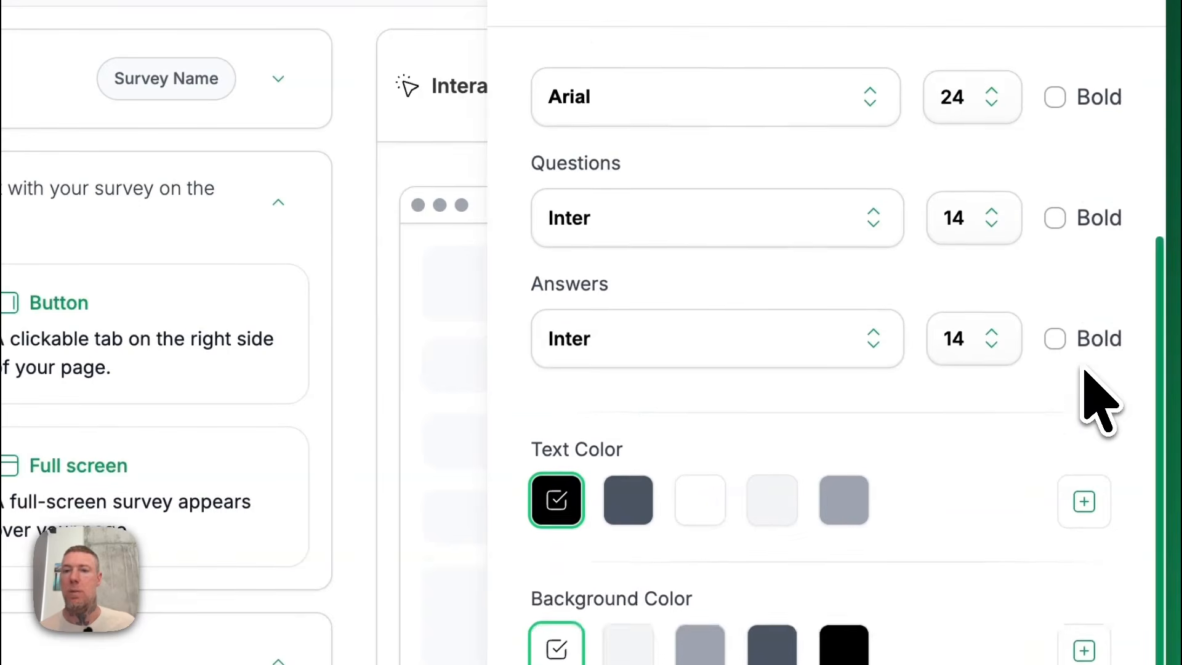
scroll(1083, 376, down, 2)
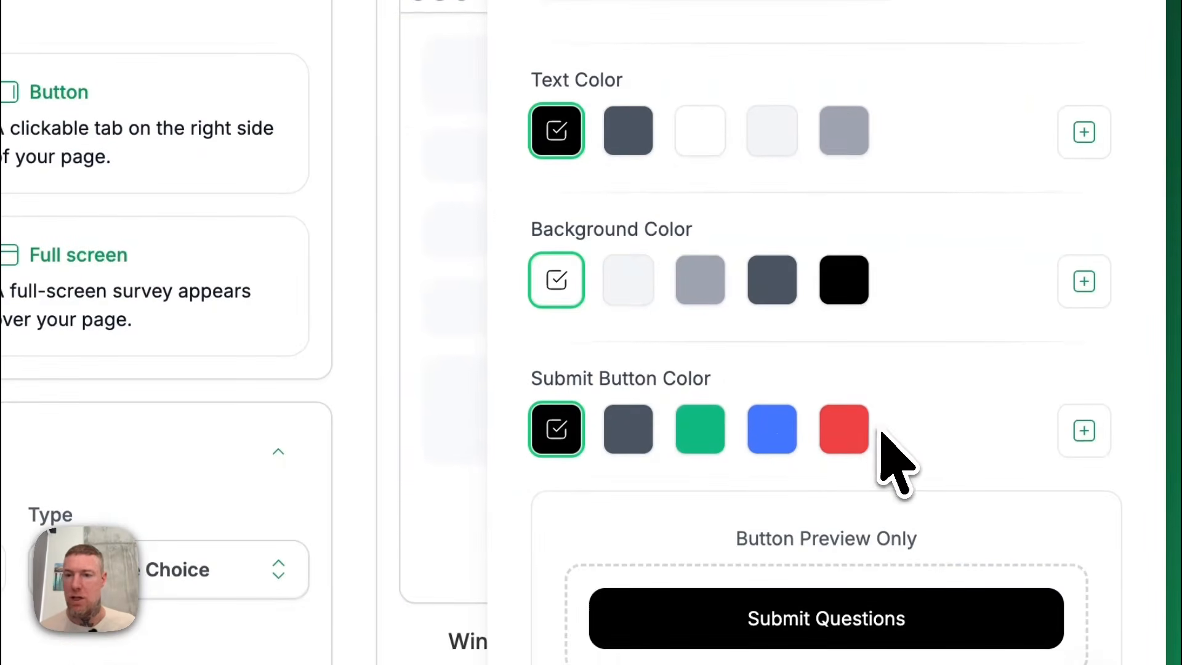
click(851, 441)
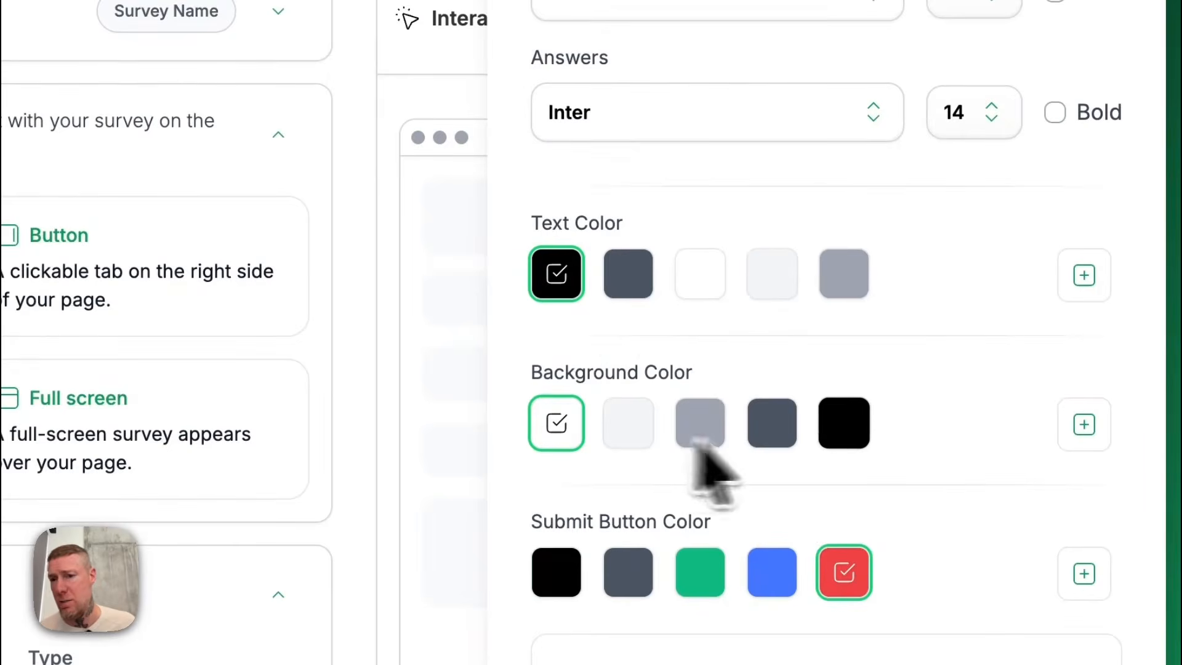
click(1084, 275)
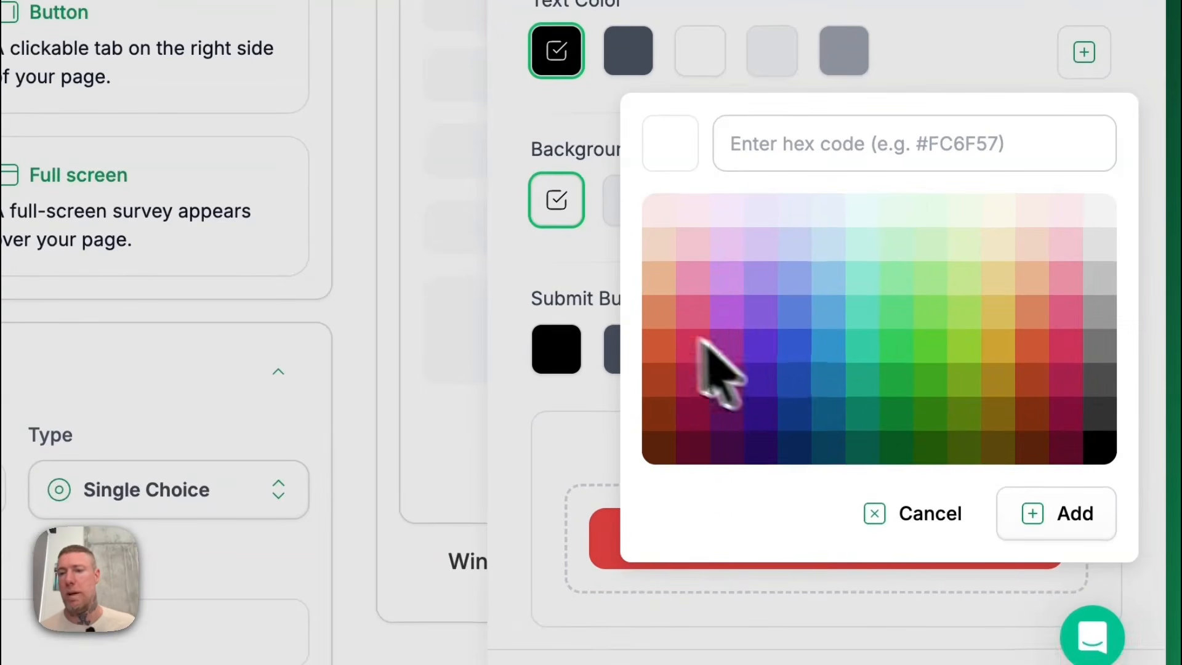
click(917, 517)
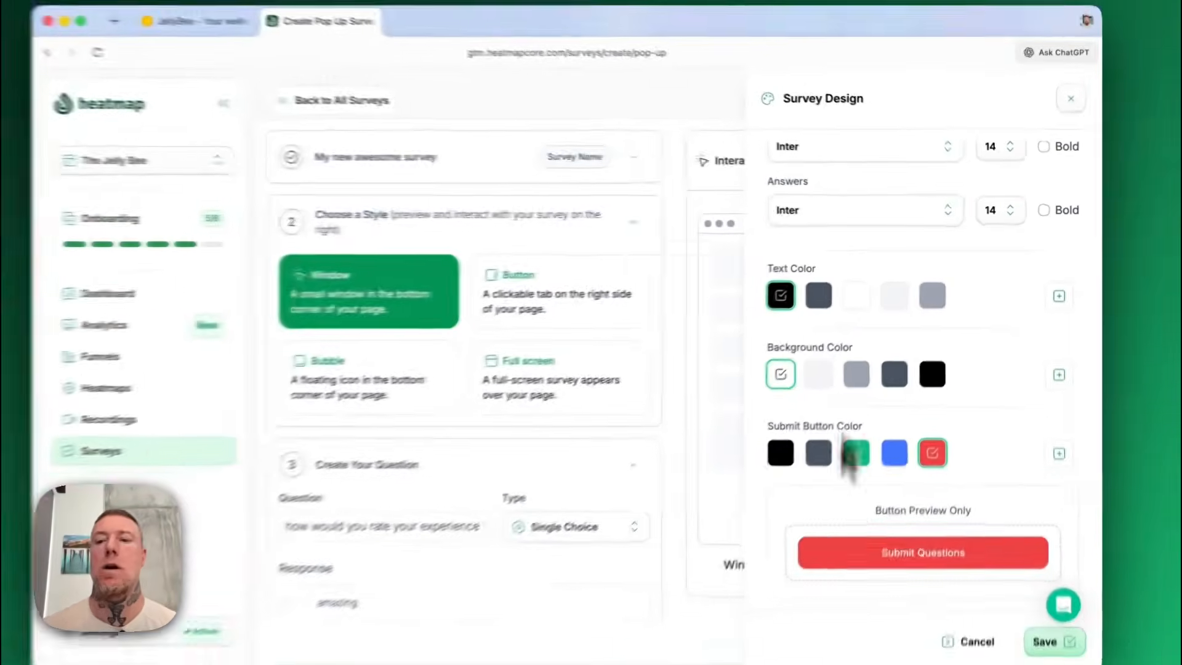
Save the survey design settings and dismiss the update notification.
click(1065, 631)
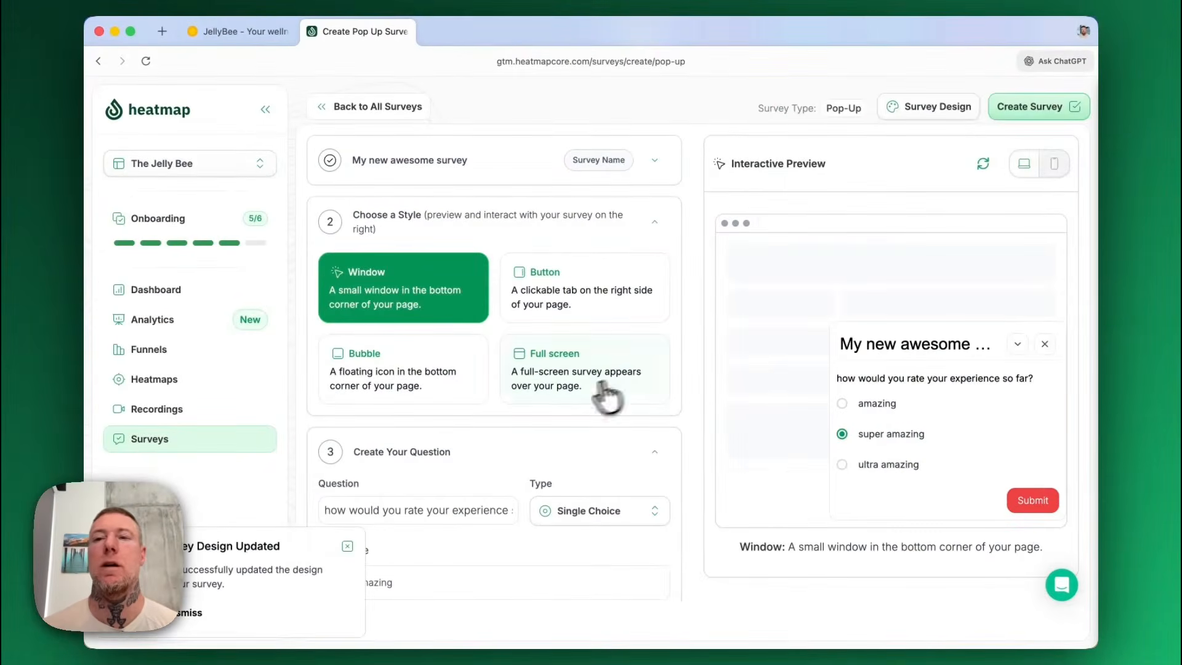
scroll(560, 387, down, 3)
scroll(560, 383, up, 5)
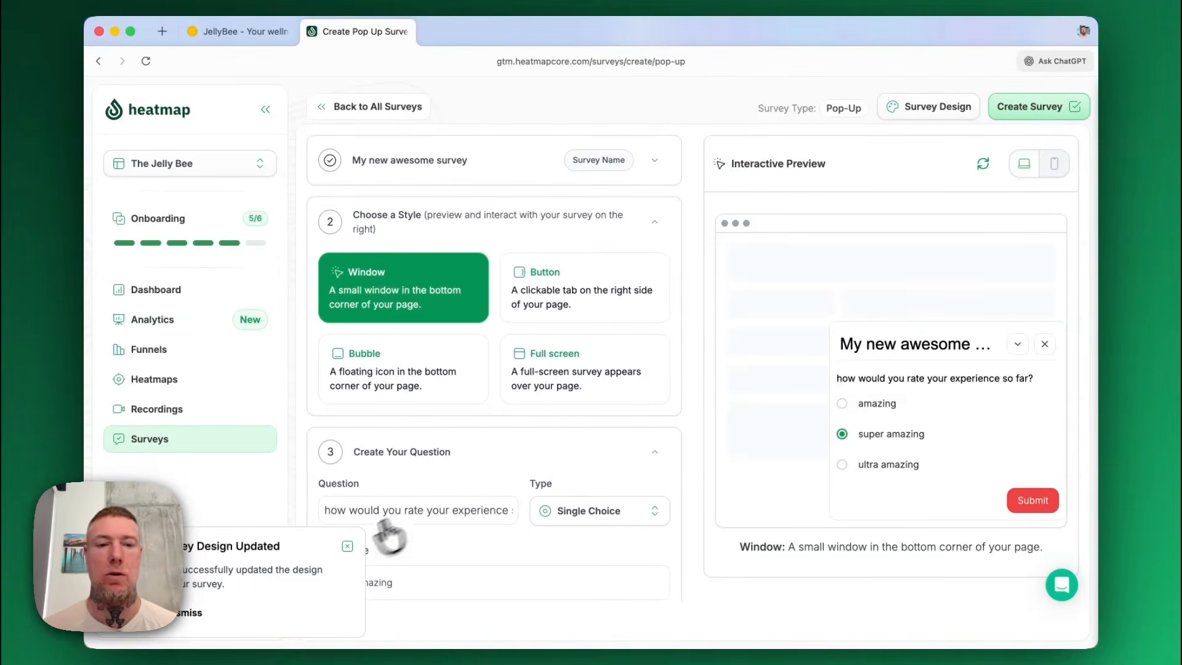
click(346, 548)
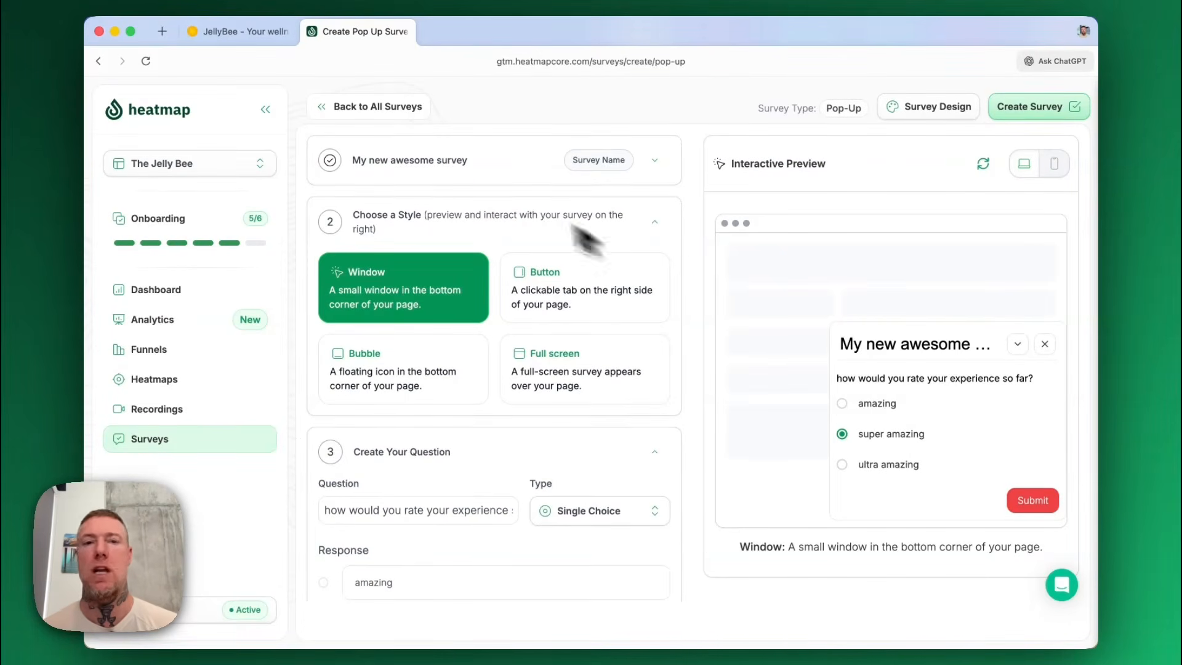
Rename the survey to "Do you like what you see?".
click(443, 159)
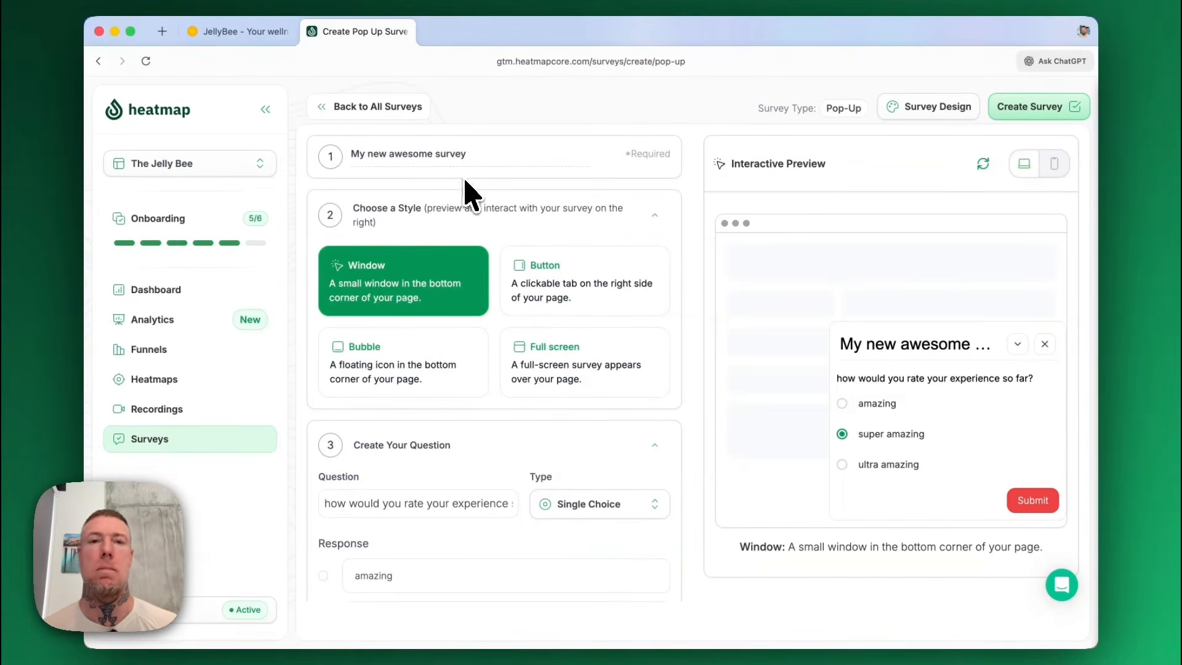
triple_click(472, 162)
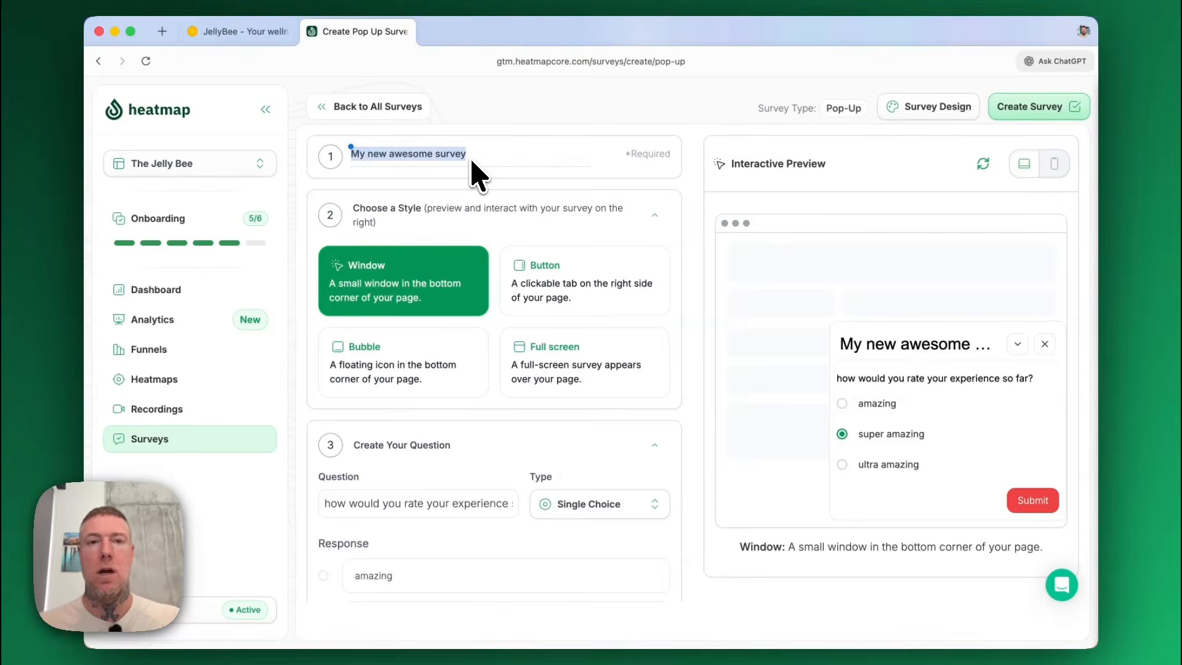
text(Do)
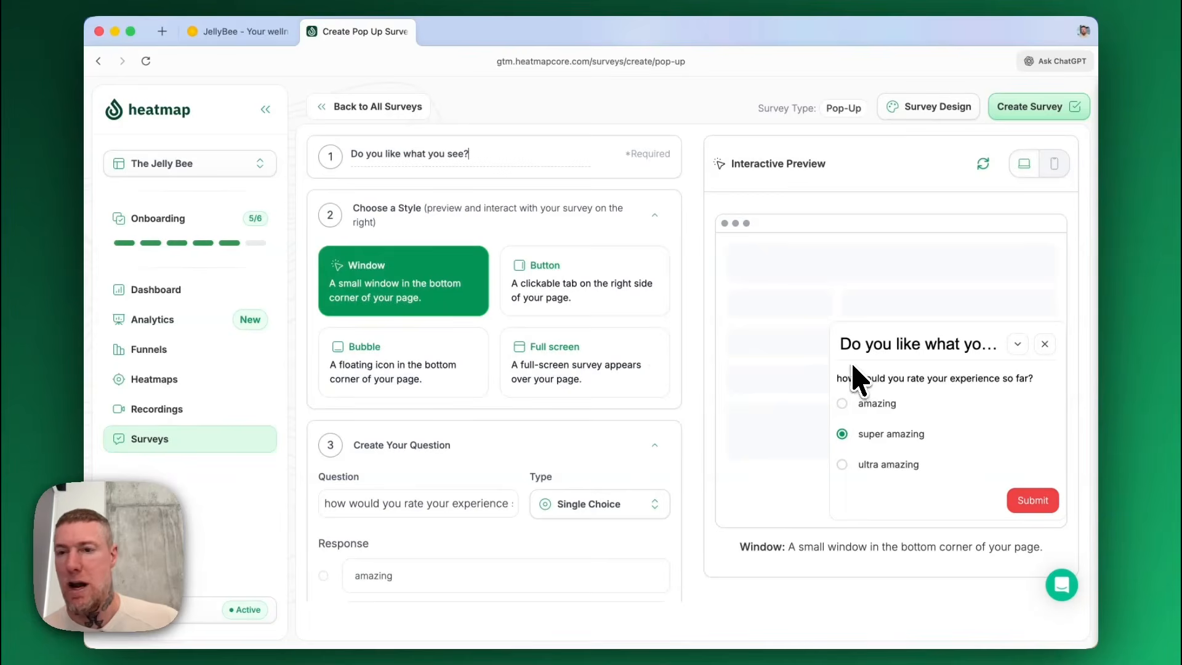
Try the Button, Bubble and Full screen display styles, and set the survey back to the Window style.
click(593, 293)
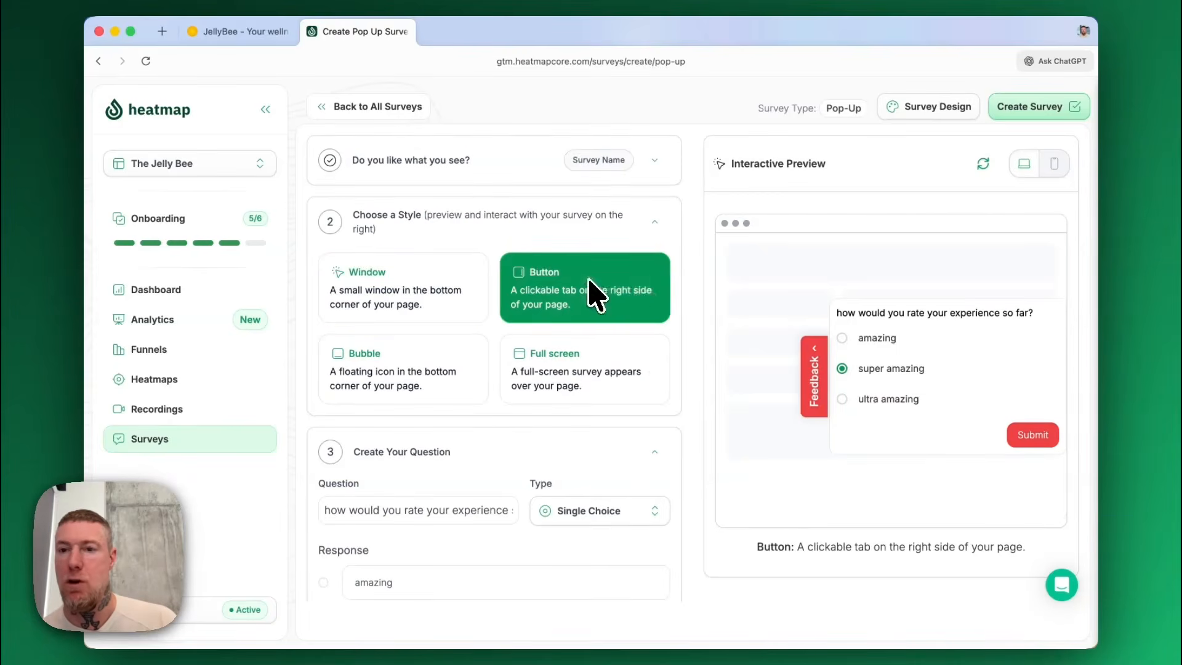
click(440, 369)
click(628, 361)
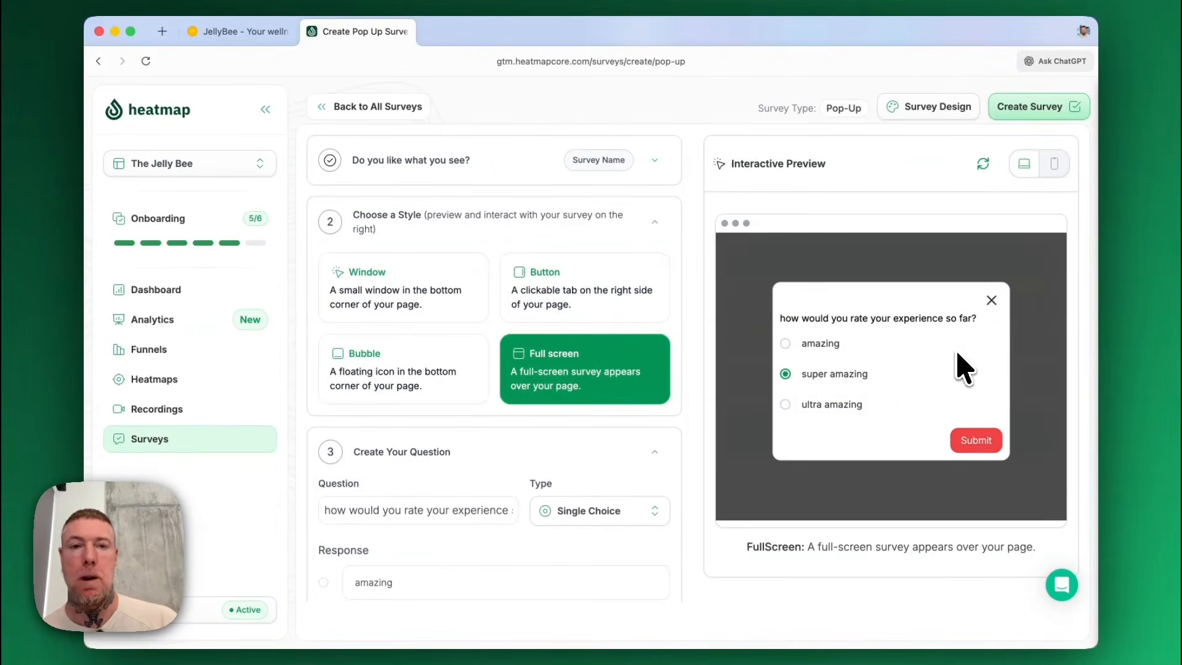
click(449, 311)
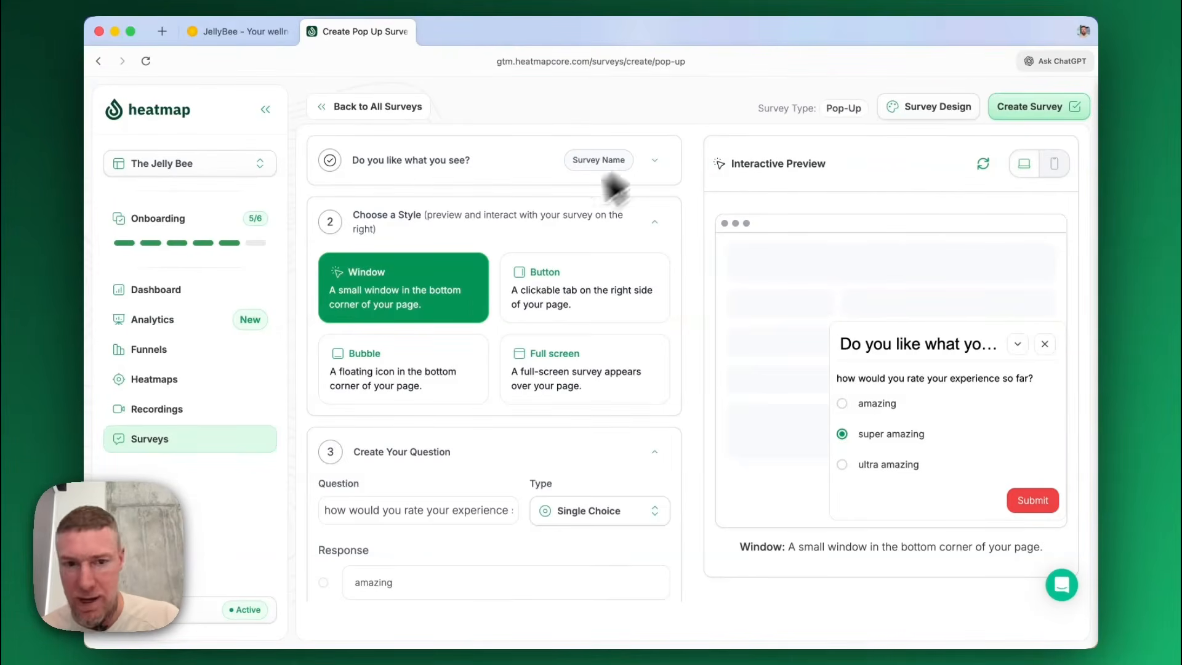
Review the question and timing settings, and create the survey as a draft without publishing it yet.
scroll(492, 425, down, 5)
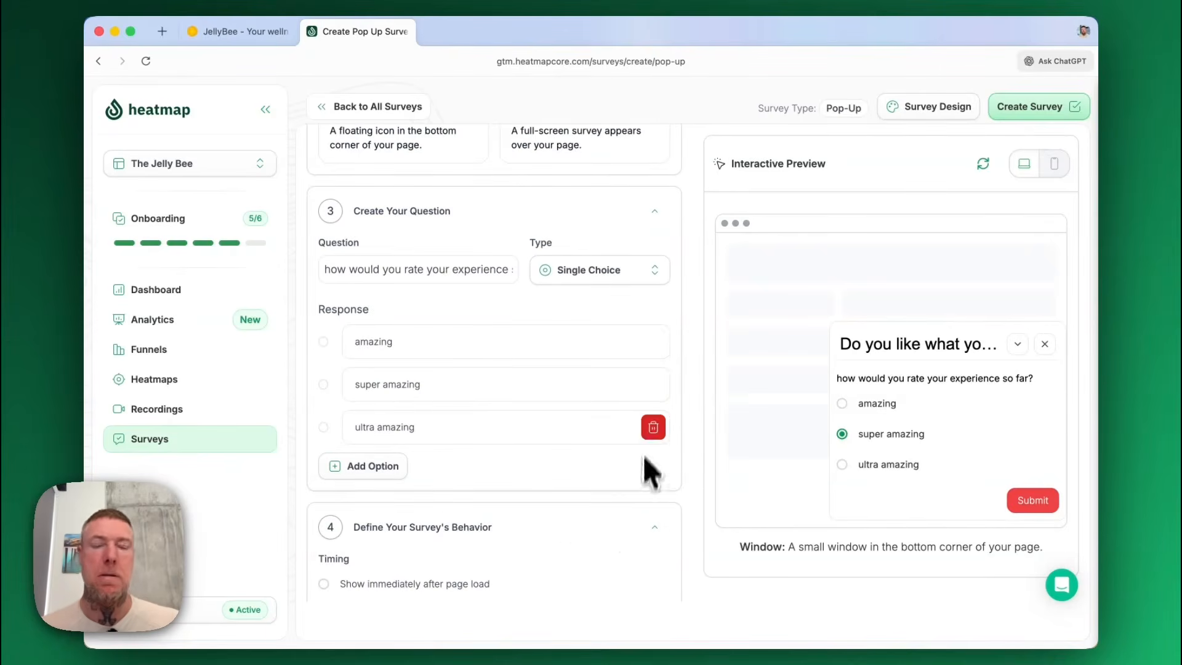
scroll(593, 449, down, 2)
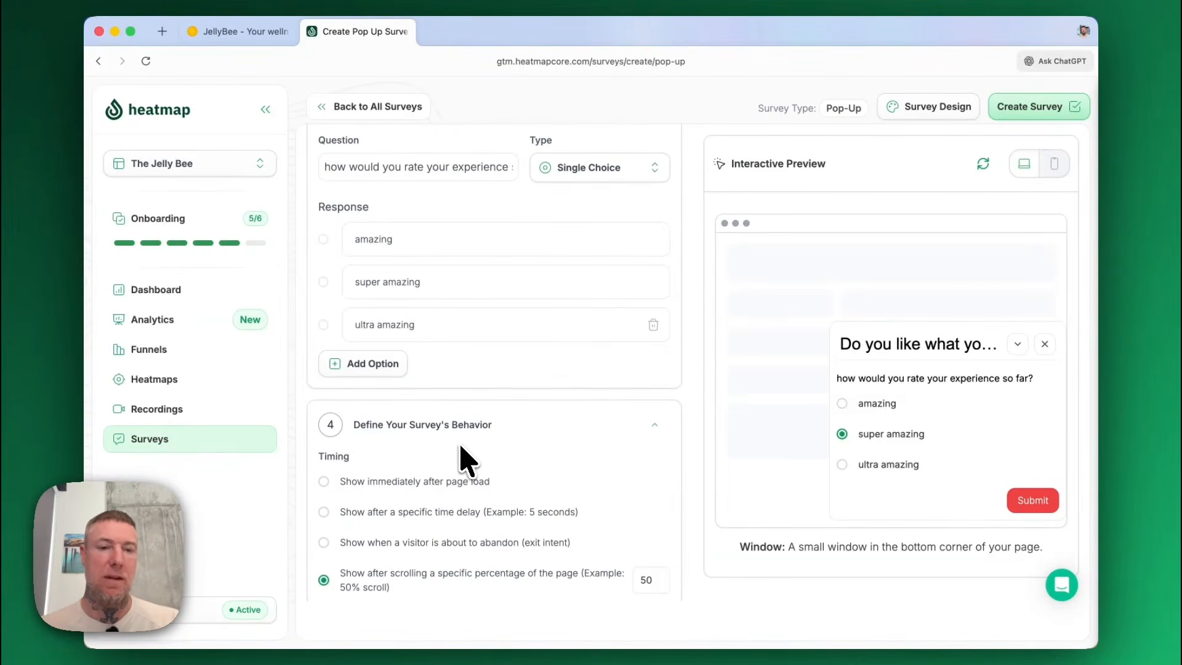
scroll(467, 461, down, 1)
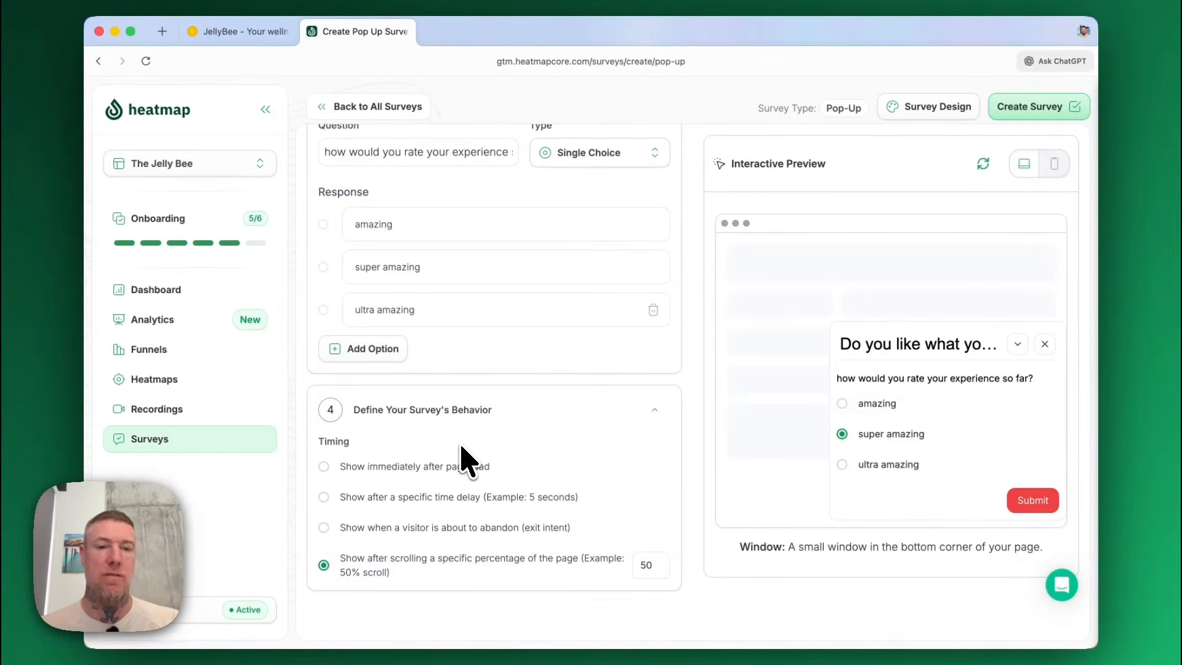
click(1037, 114)
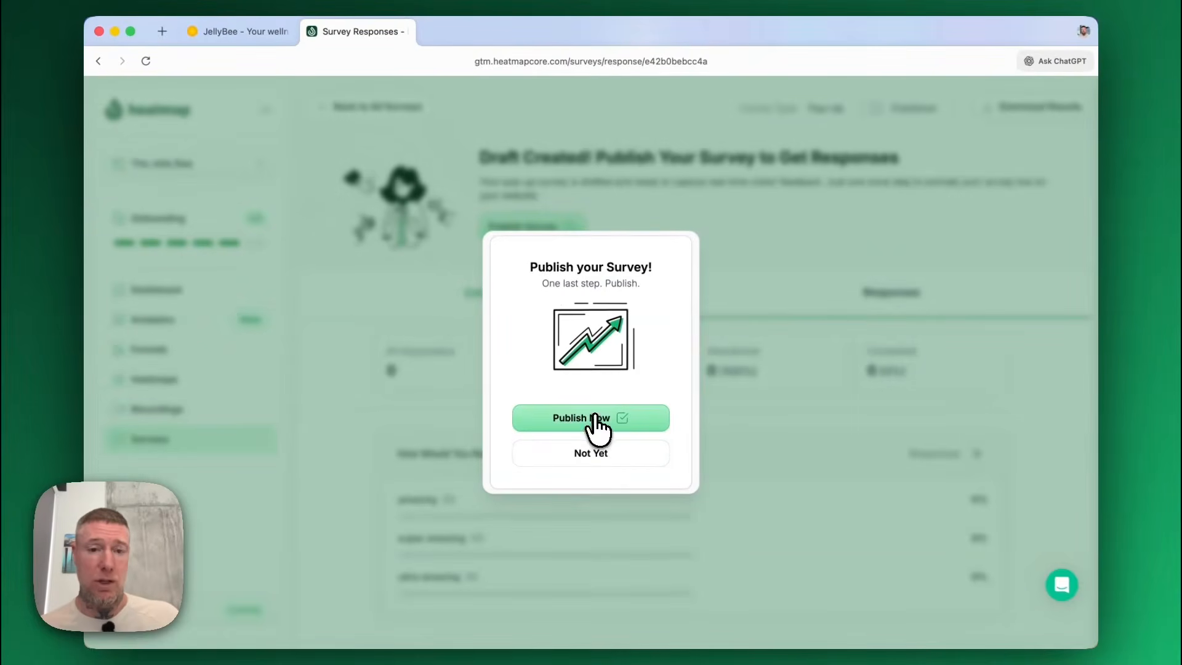
click(594, 458)
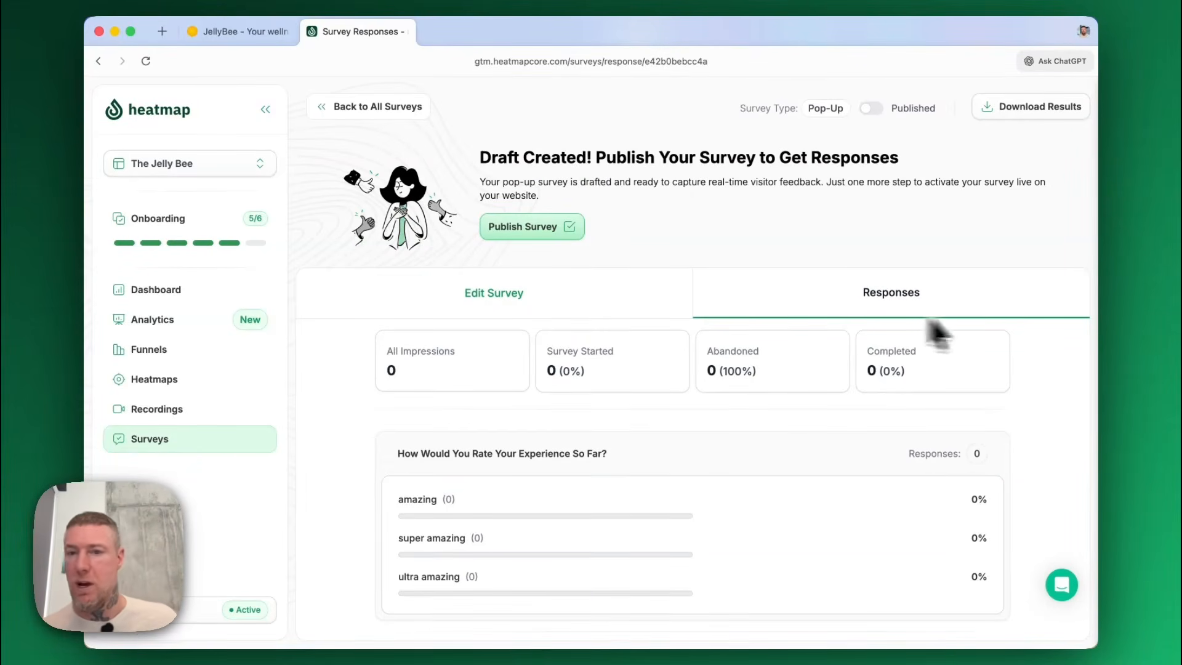
Look over the draft survey's responses and its editing view, and return to the responses.
scroll(887, 461, down, 2)
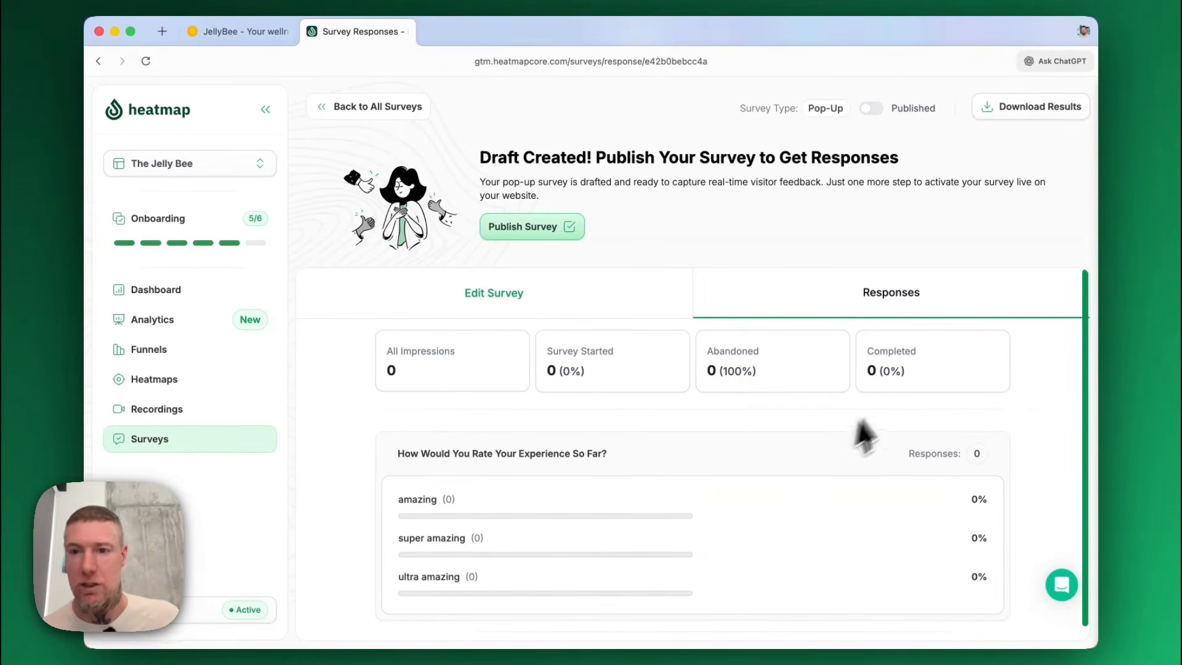
click(499, 297)
scroll(596, 444, down, 3)
scroll(595, 450, up, 3)
click(881, 149)
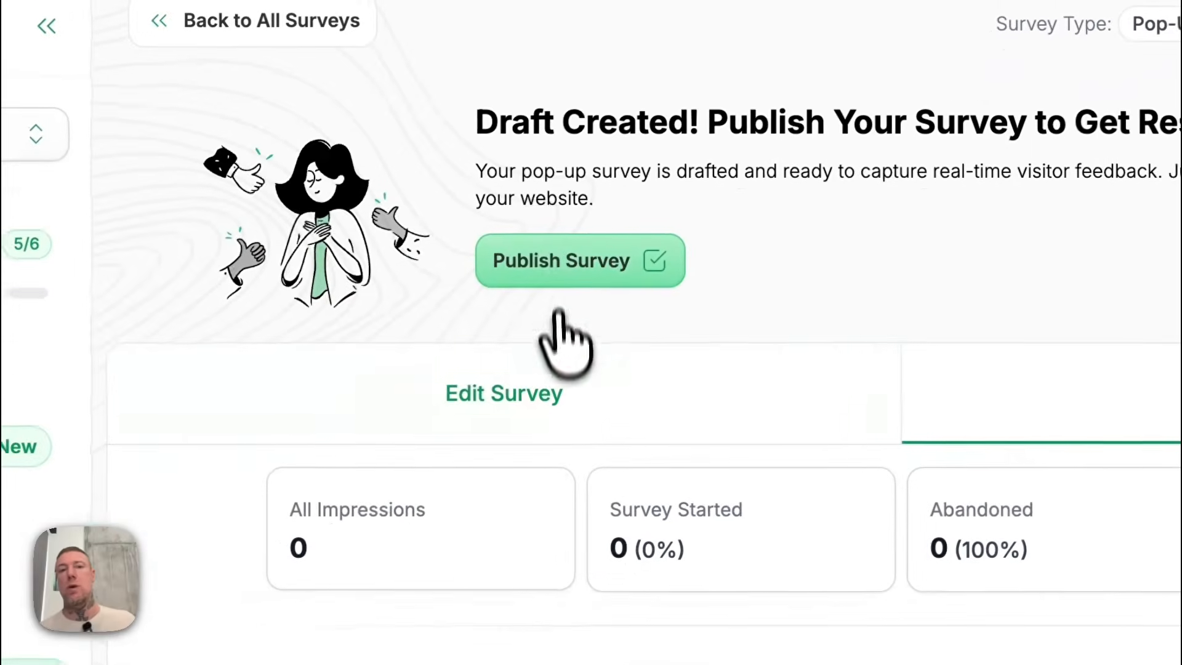
Publish the survey and return to the list of all surveys.
click(610, 262)
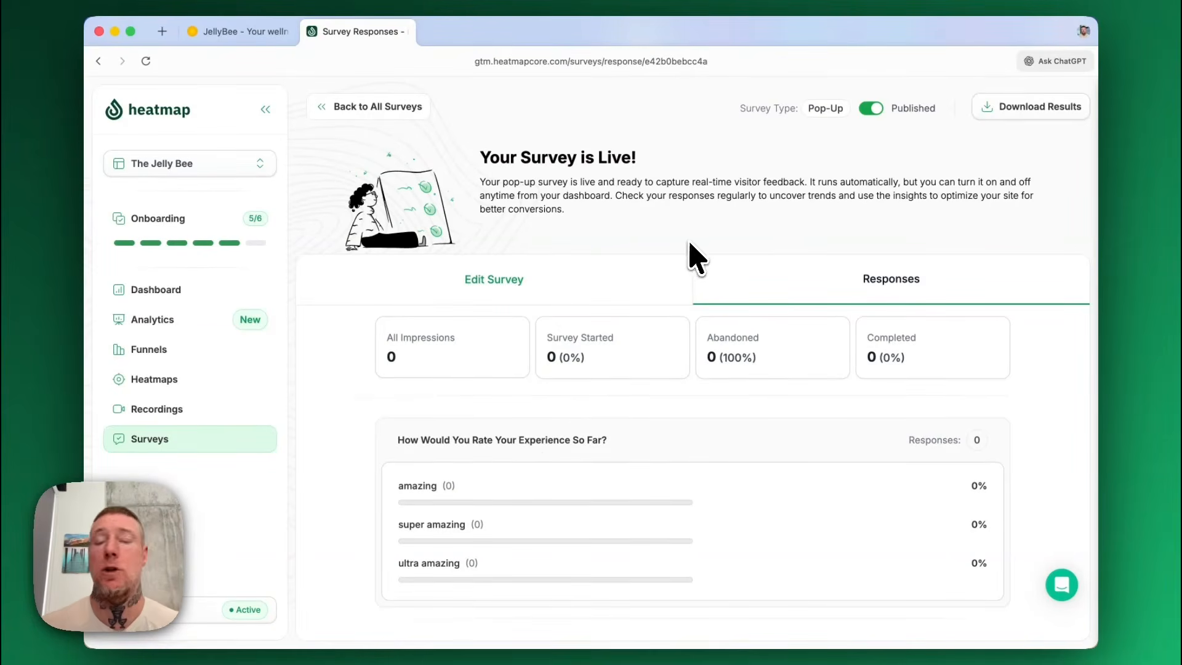
click(349, 109)
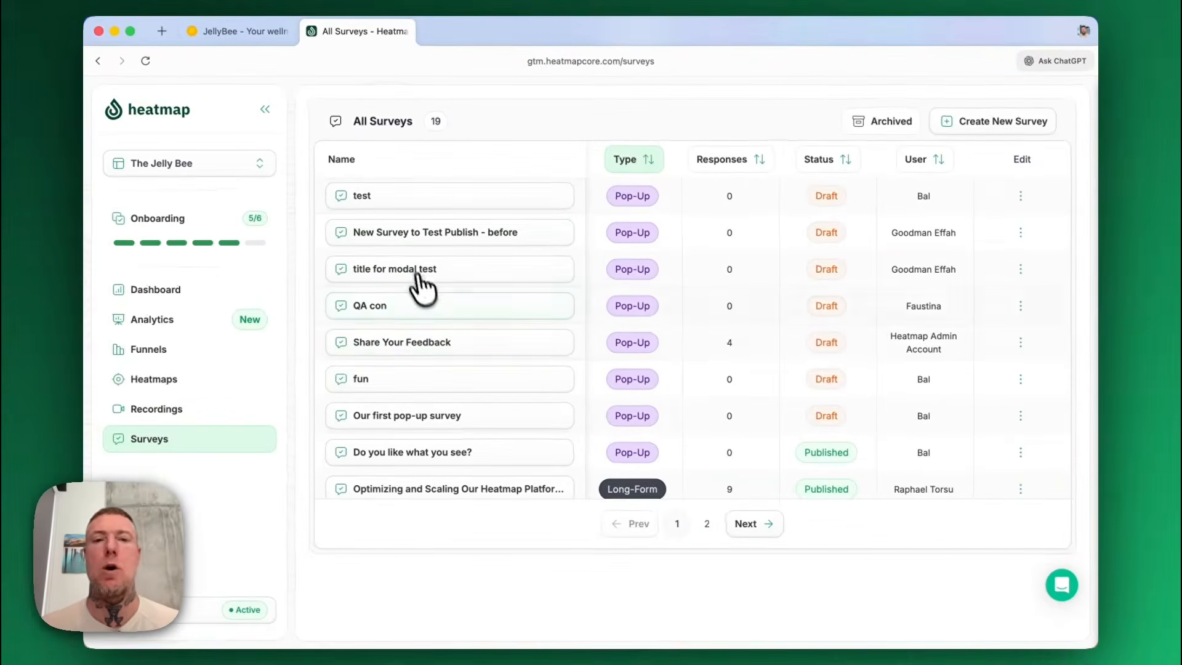
Examine the response metrics and rating distribution of the "Share Your Feedback" survey, and return to the survey list.
click(459, 344)
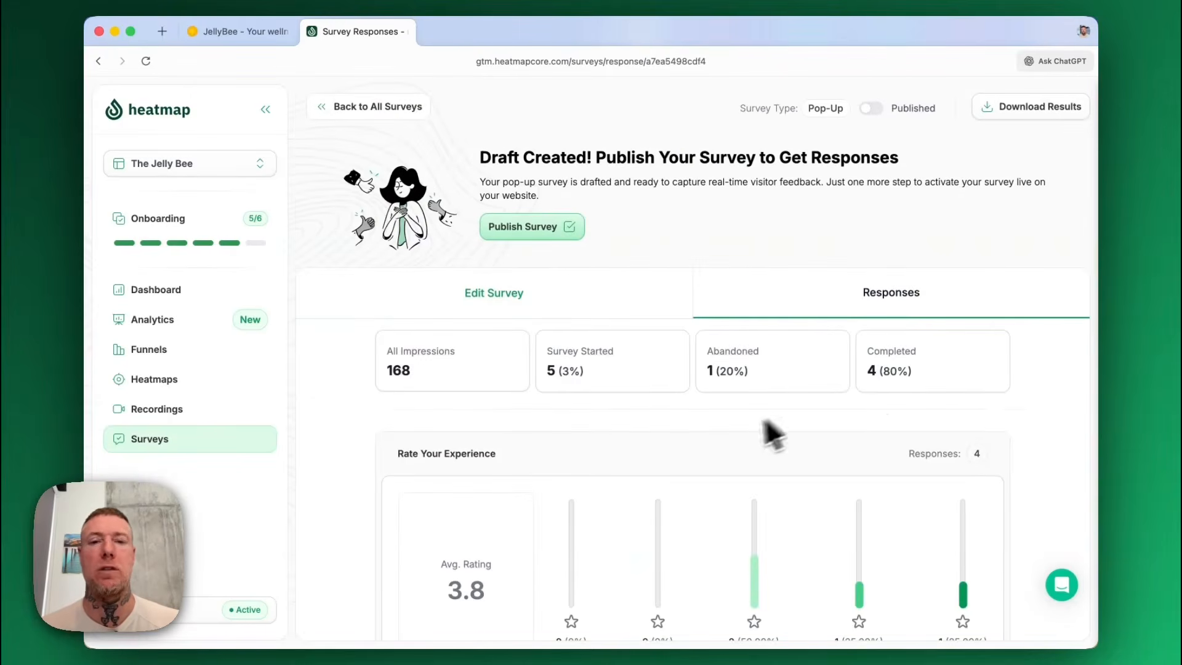
scroll(726, 449, down, 3)
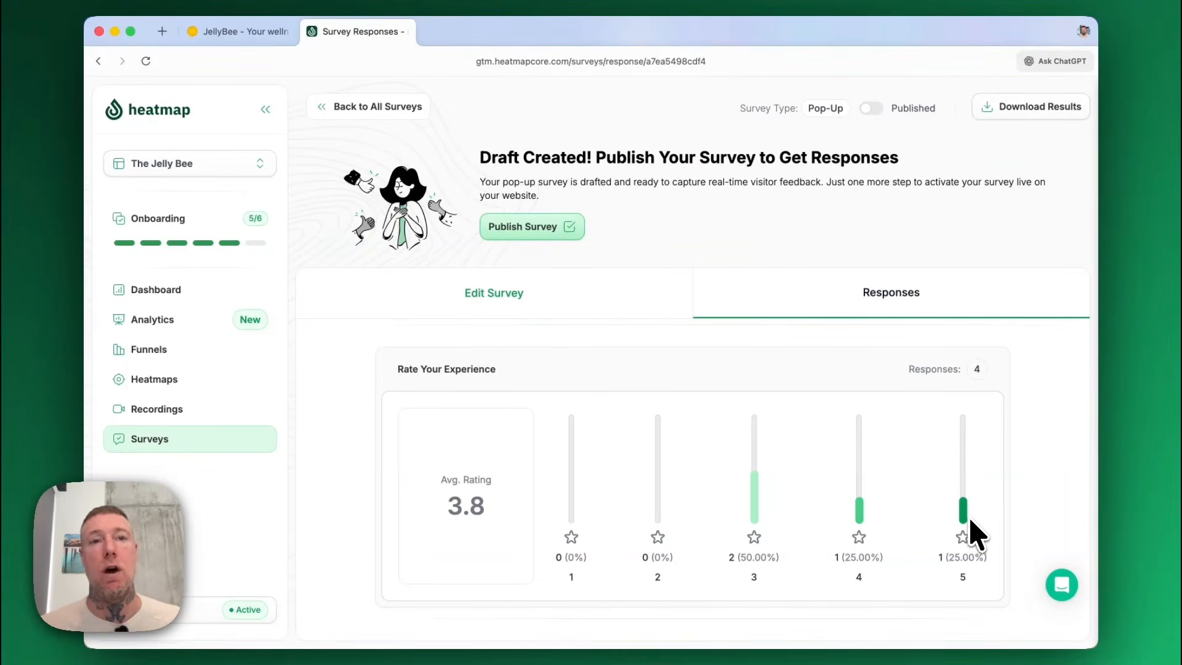
click(379, 105)
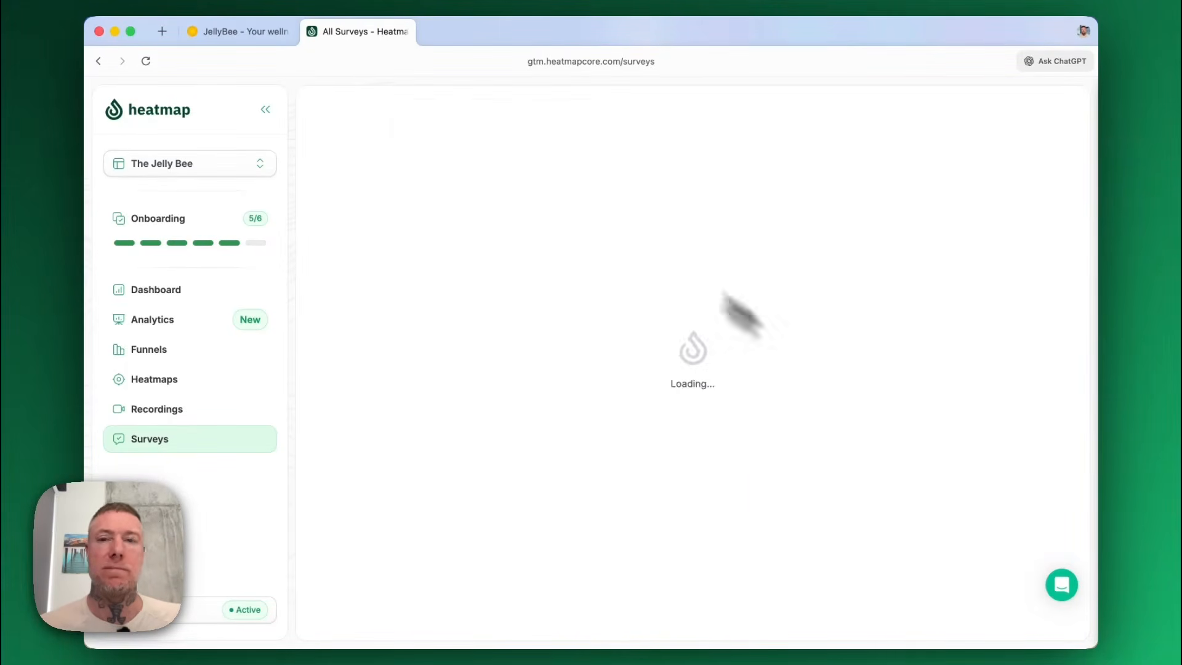